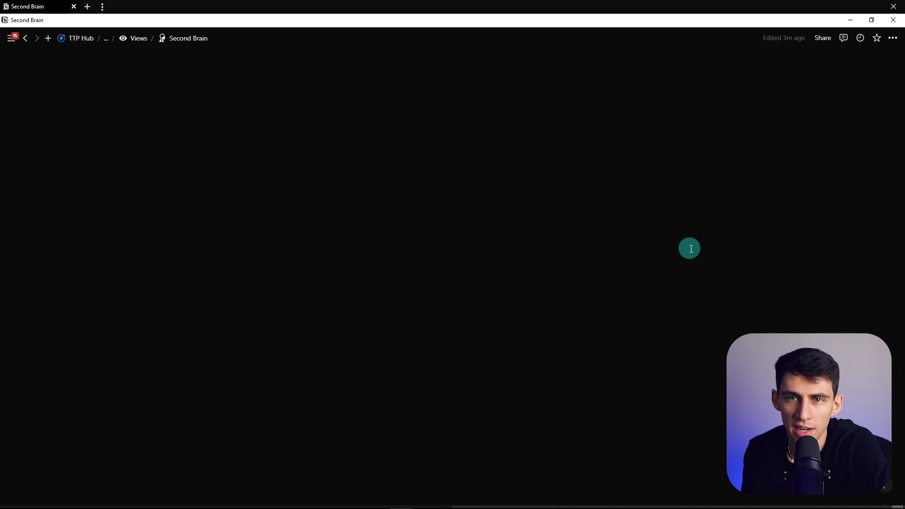
Collapse the Ideas toggle list below the inbox of the Second Brain page.
scroll(688, 247, "down", 2)
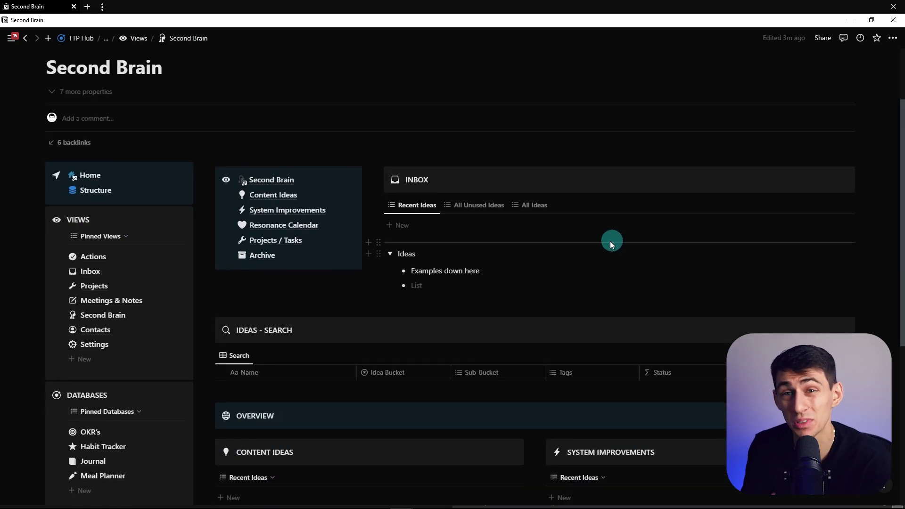
left_click(391, 254)
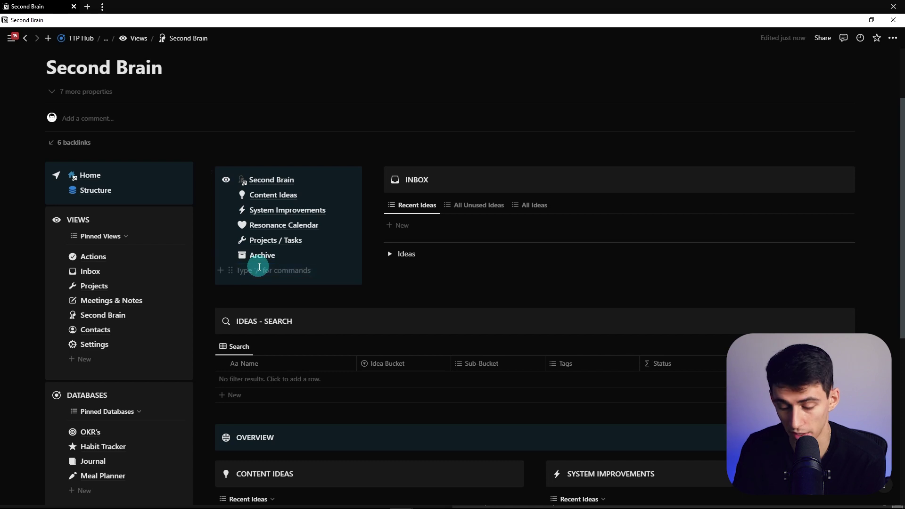
key("Return")
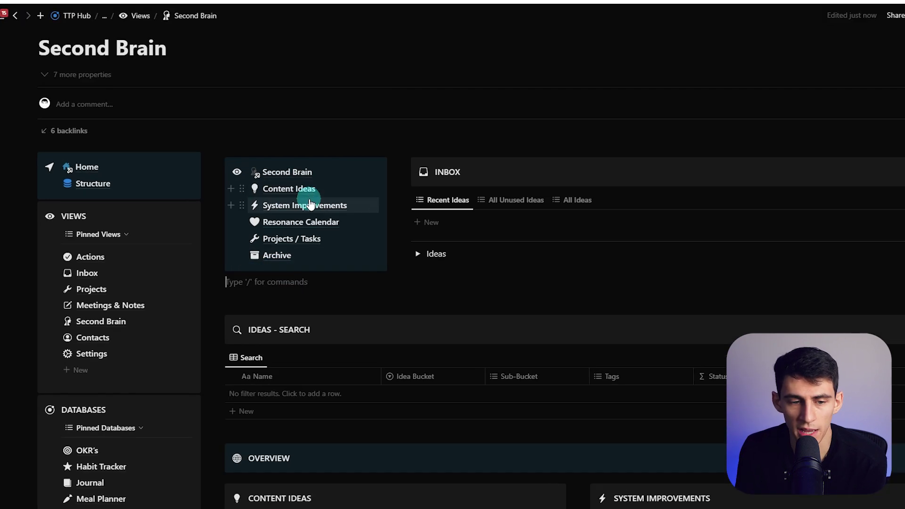
Duplicate the Content Ideas page and place the copy between Projects / Tasks and Archive.
right_click(292, 195)
left_click(381, 241)
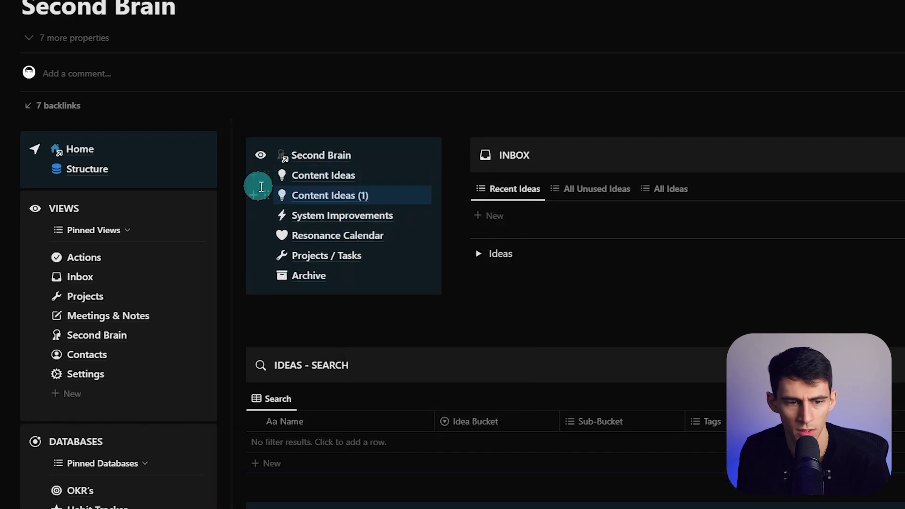
left_click_drag(260, 194, 323, 261)
Give the Content Ideas copy the paint bucket icon and rename the page Bucket List.
left_click(282, 255)
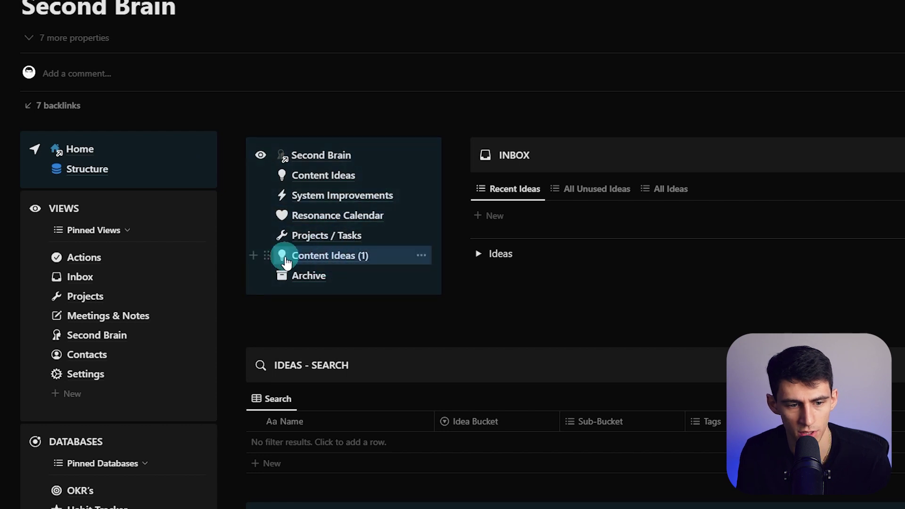
type("bucket")
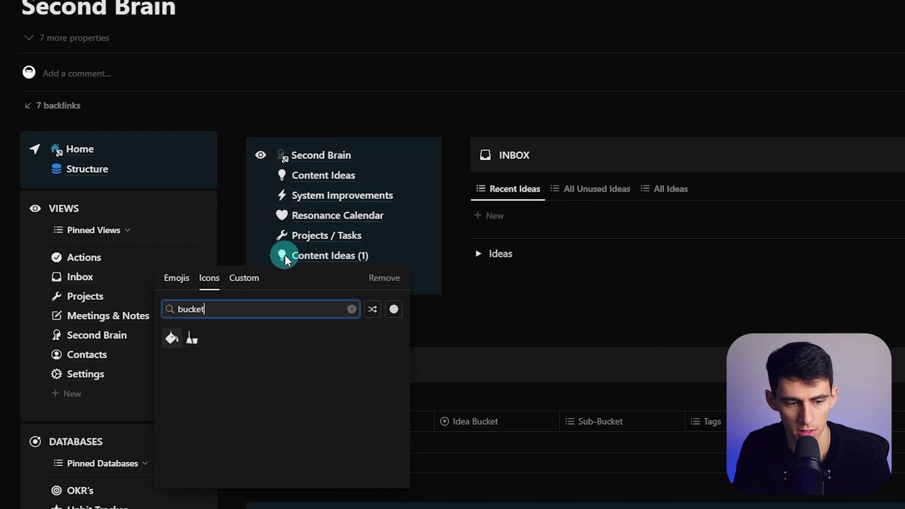
left_click(171, 337)
left_click(325, 255)
triple_click(262, 123)
type("Bucket List")
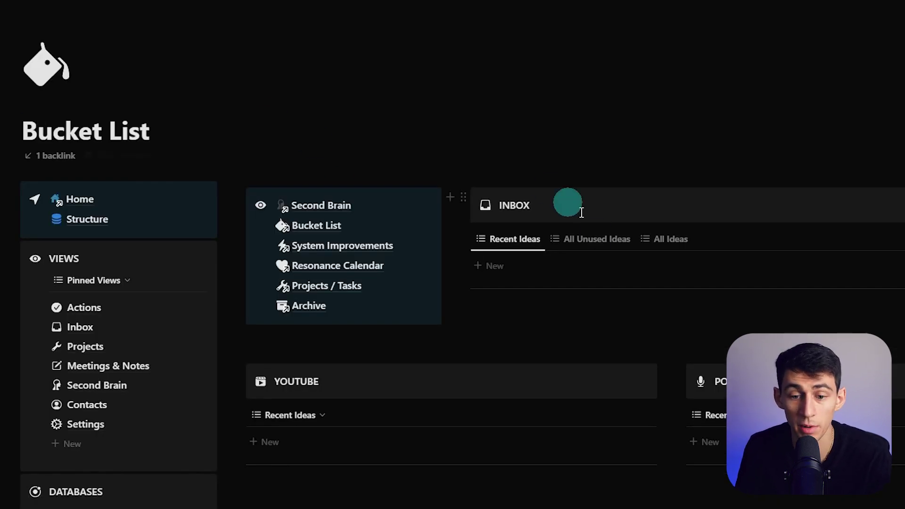
Create an untitled inbox entry and set its Idea Bucket to a new blue option named Bucket List.
left_click(612, 263)
left_click(696, 276)
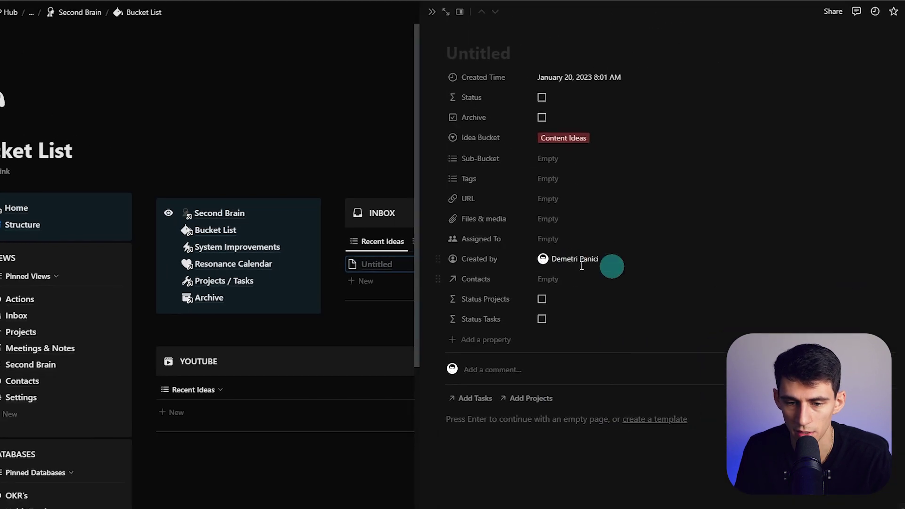
left_click(598, 137)
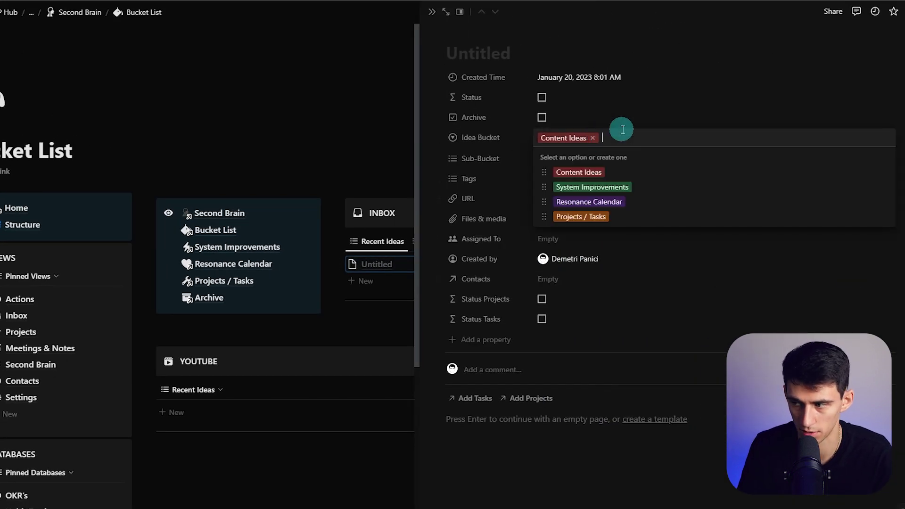
type("Bucket List")
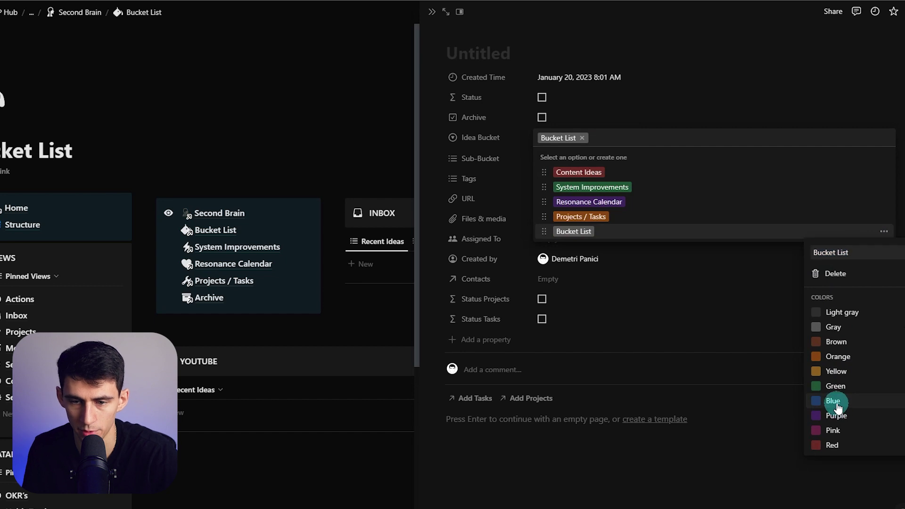
left_click(832, 401)
left_click(432, 12)
Change the Recent Ideas view's Idea Bucket filter to Bucket List and save it for everyone.
left_click(746, 241)
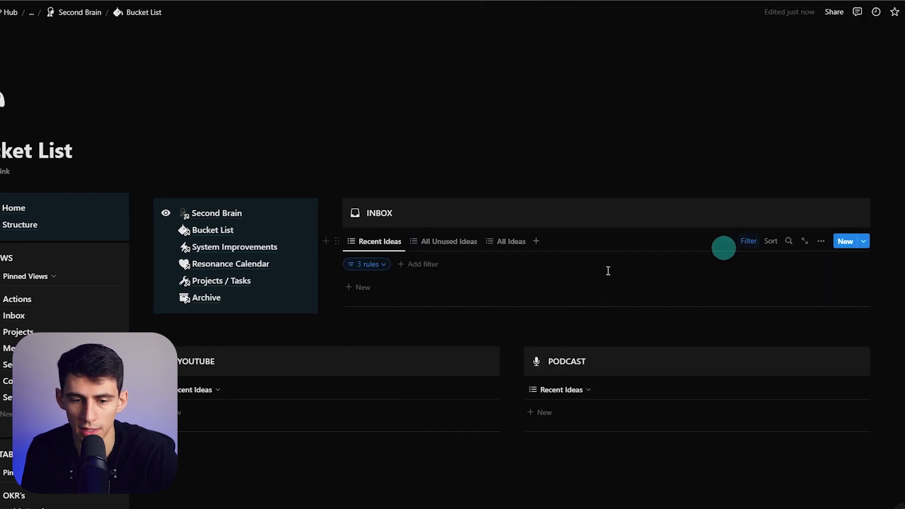
left_click(366, 267)
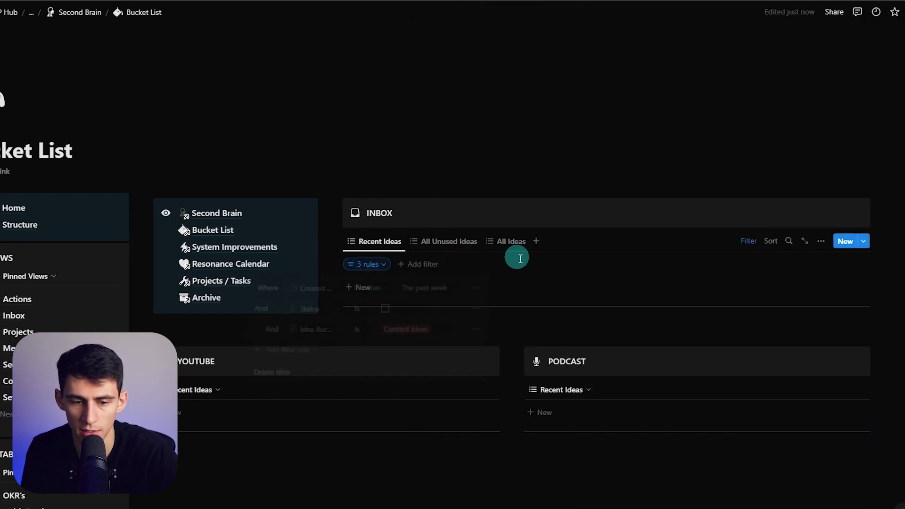
left_click(441, 324)
left_click(408, 353)
left_click(394, 431)
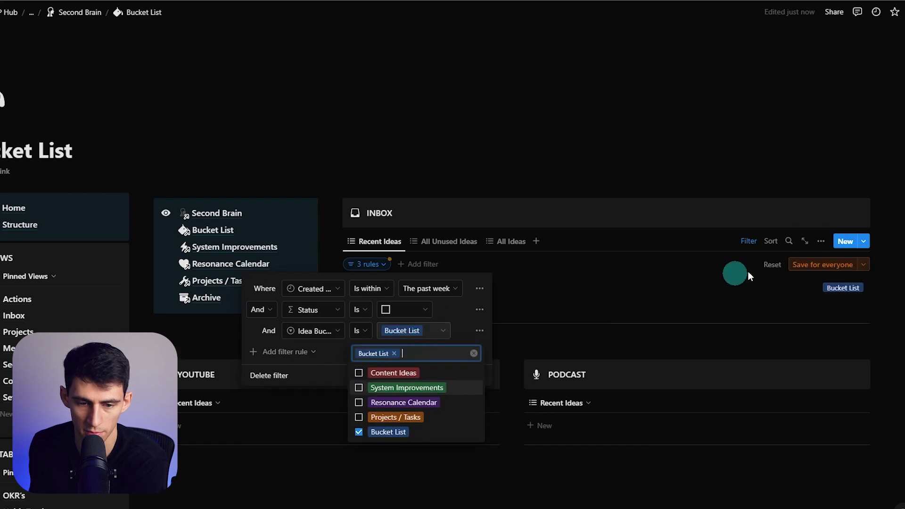
left_click(830, 264)
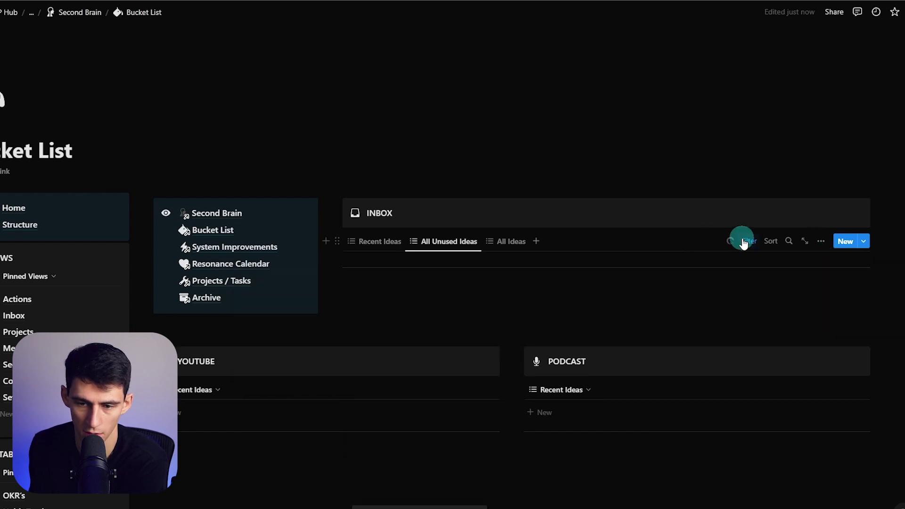
Change the All Unused Ideas view's Idea Bucket filter to Bucket List and save it for everyone.
left_click(744, 241)
left_click(374, 266)
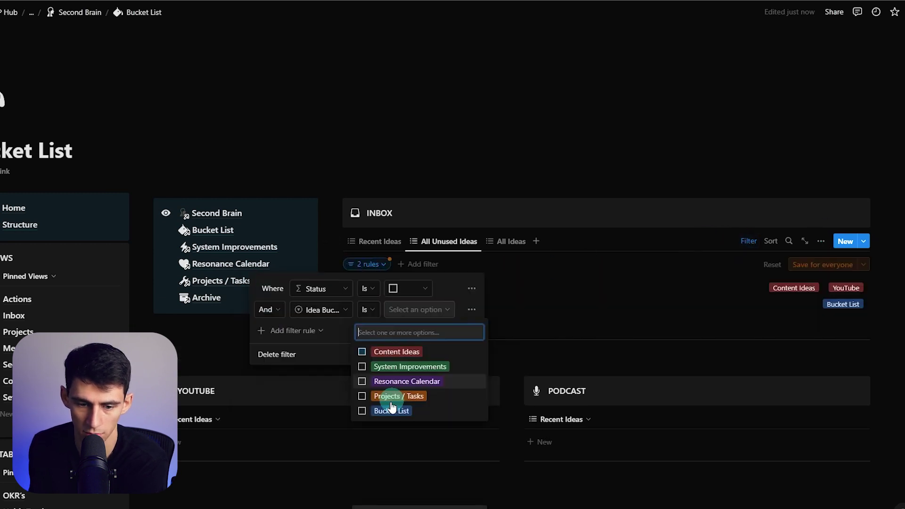
left_click(391, 408)
left_click(808, 264)
left_click(820, 268)
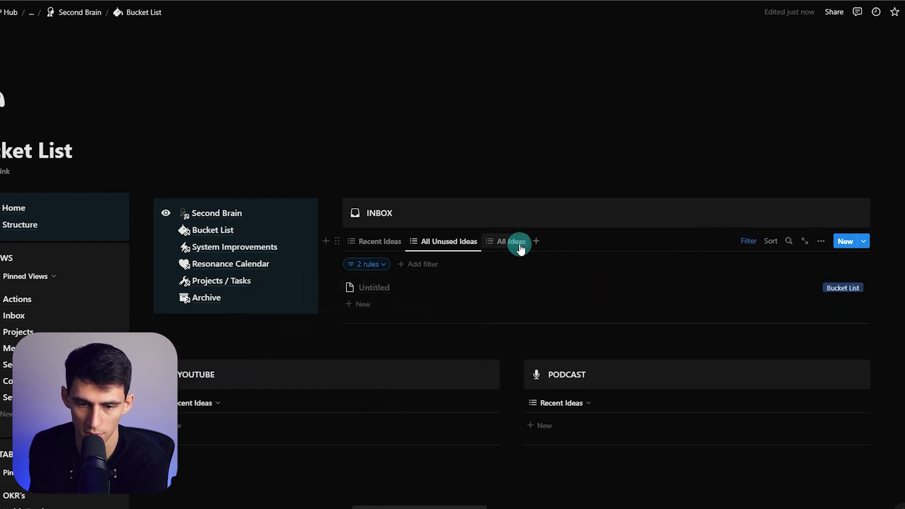
Change the All Ideas view's Idea Bucket filter to Bucket List and save it for everyone.
left_click(513, 242)
left_click(744, 242)
left_click(372, 264)
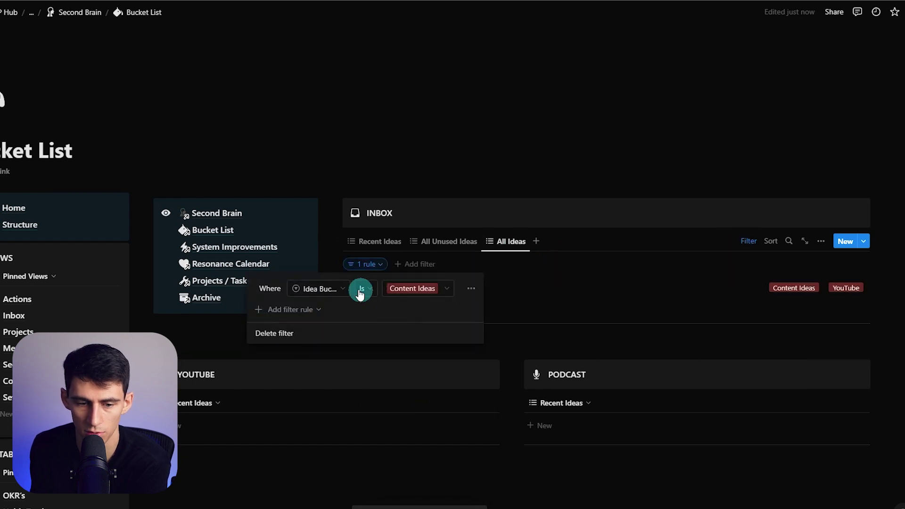
left_click(402, 291)
left_click(388, 330)
left_click(390, 389)
left_click(778, 268)
left_click(782, 266)
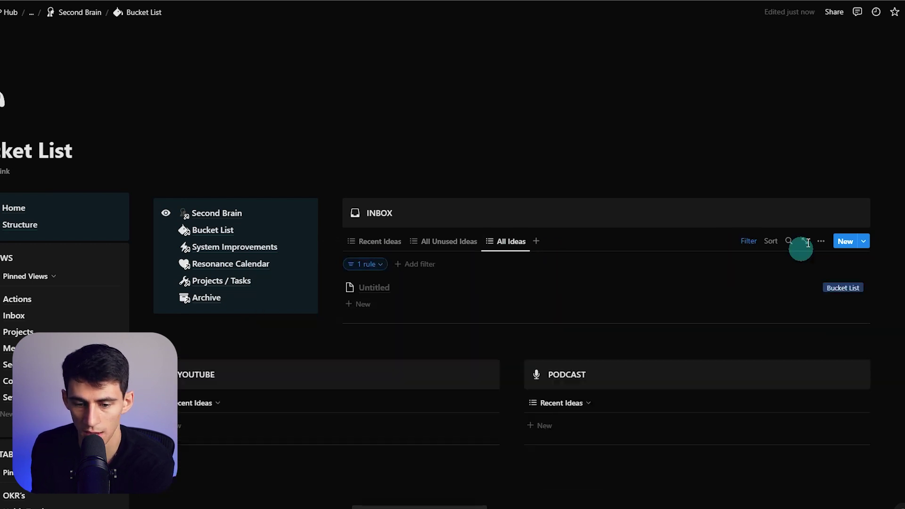
In the untitled inbox entry, set the Interests sub-bucket option's color to blue and open the Health option's settings.
scroll(770, 307, "down", 2)
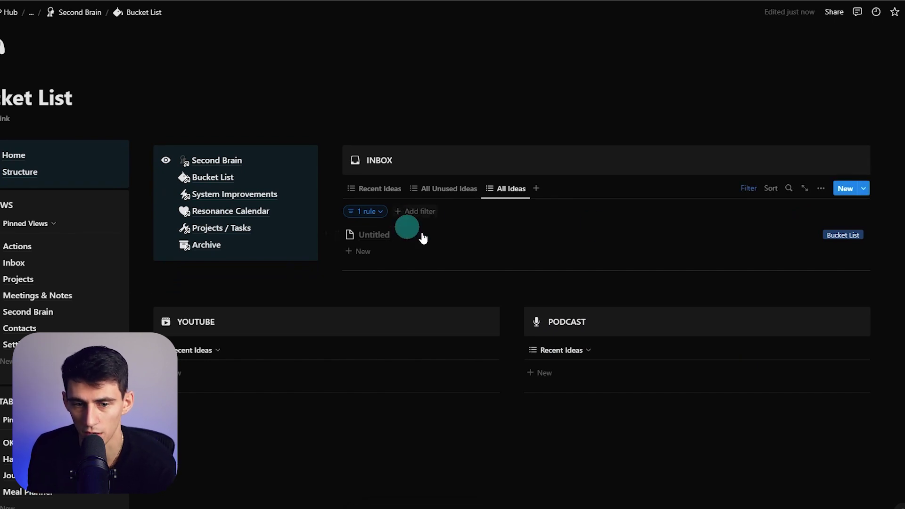
left_click(458, 236)
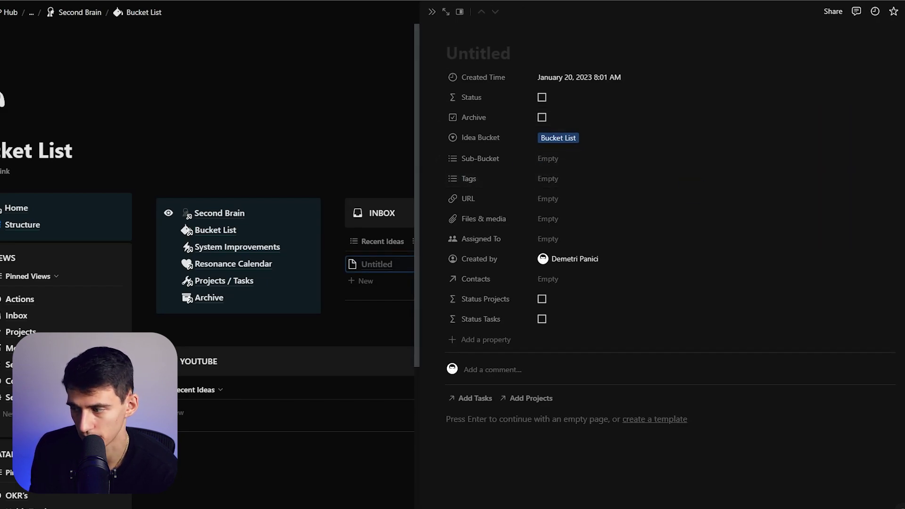
left_click(579, 158)
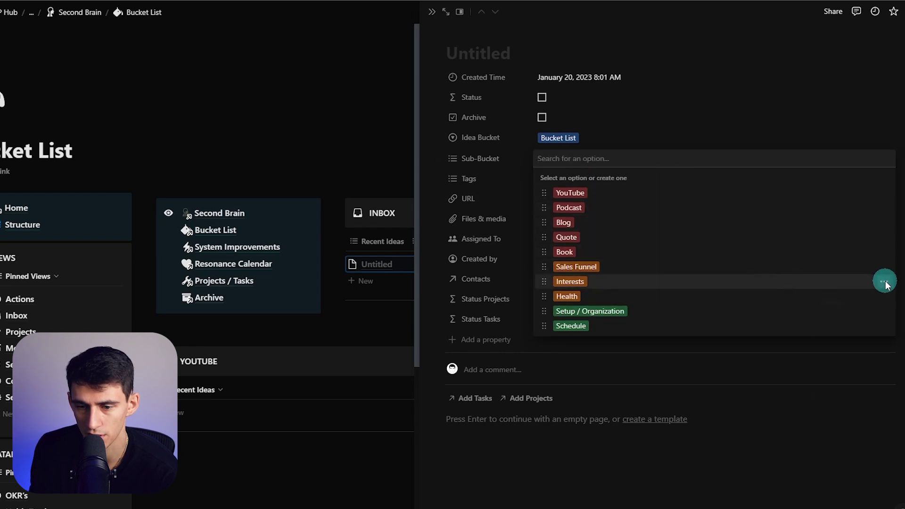
left_click(884, 281)
left_click(738, 236)
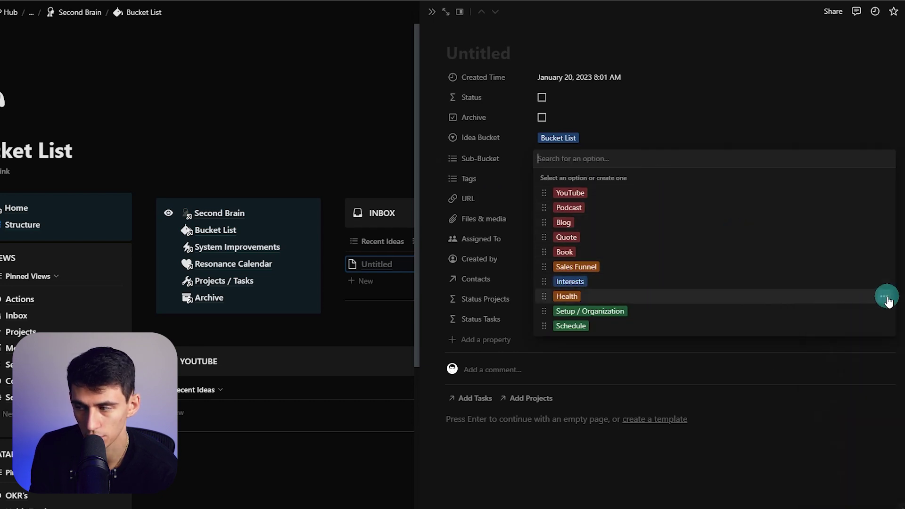
mouse_move(743, 285)
left_mouse_down()
mouse_move(713, 303)
mouse_move(701, 290)
left_mouse_up()
left_click(885, 297)
Create the tag Purchases in the entry's Tags property and set its color to blue.
left_click(587, 179)
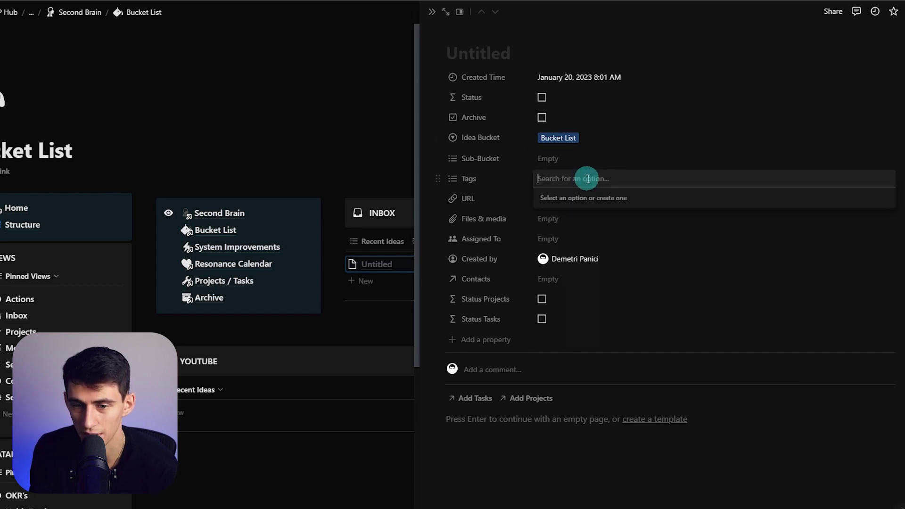
left_click(559, 158)
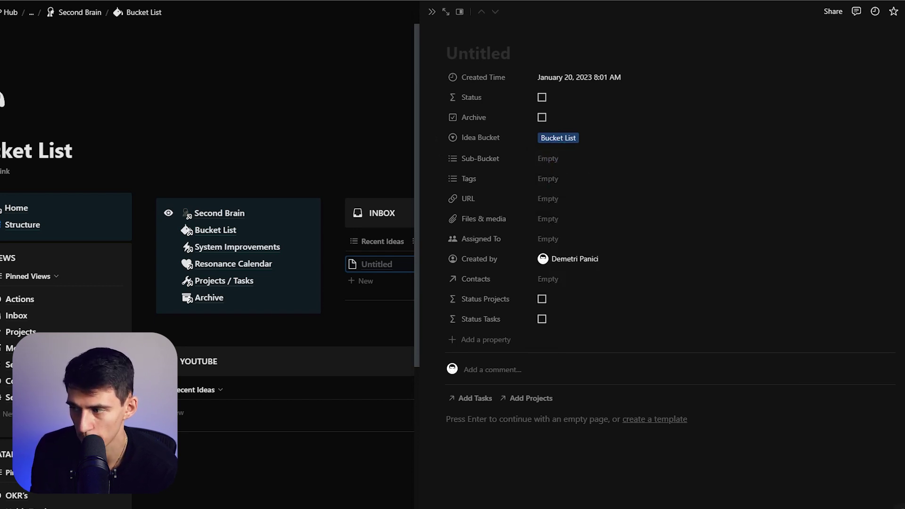
left_click(558, 181)
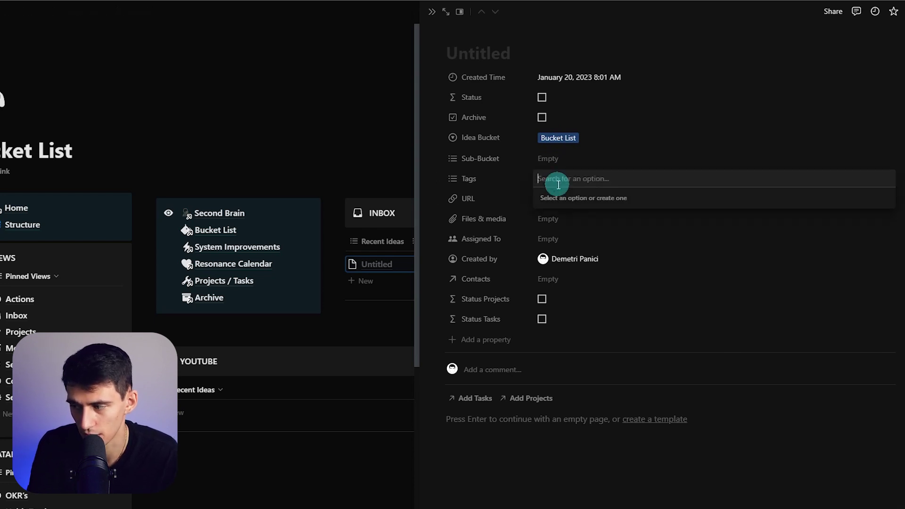
type("Purch")
key("Return")
left_click(883, 213)
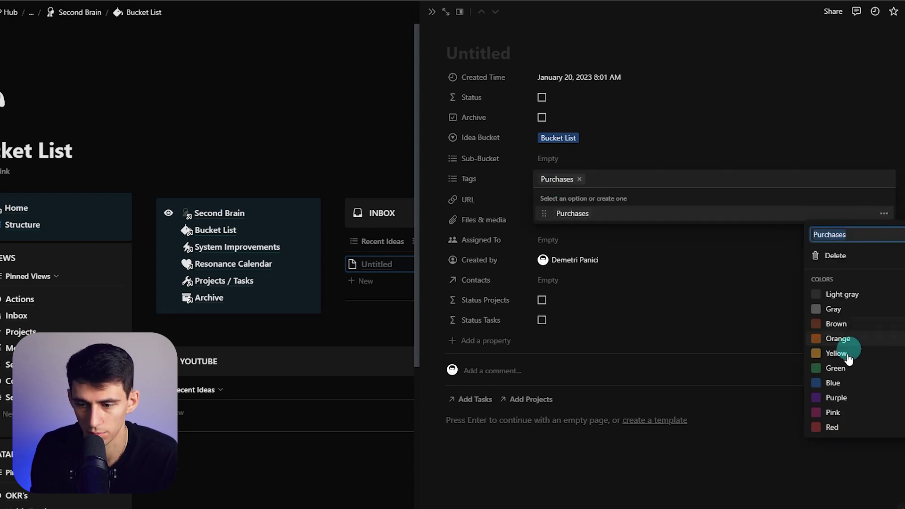
left_click(841, 382)
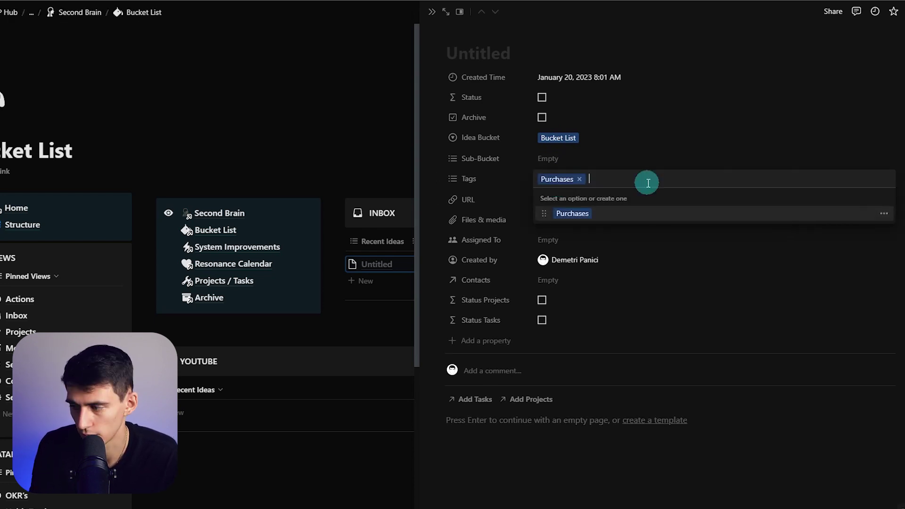
Add the tags Recipe, Restaurant, Food, Movie, TV Show, Book and Coffee Shop to the entry.
type("Re")
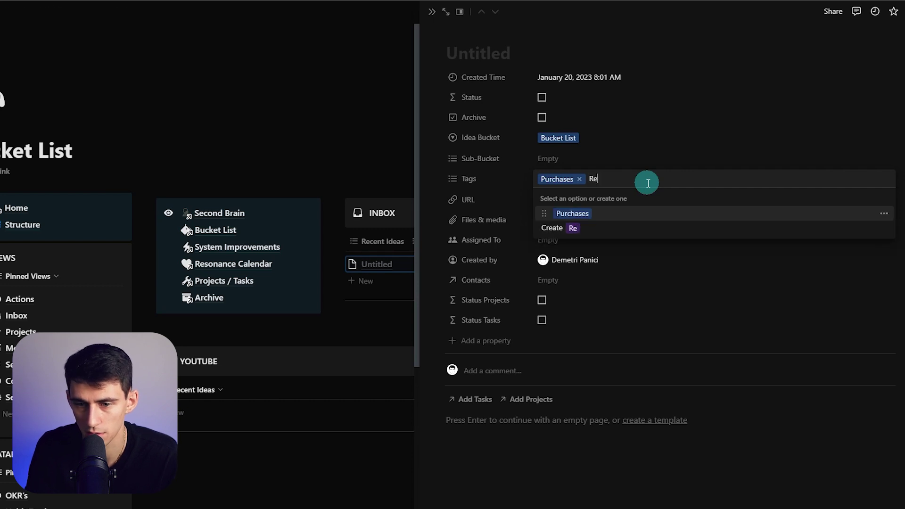
type("cipe")
key("Return")
type("Restaur")
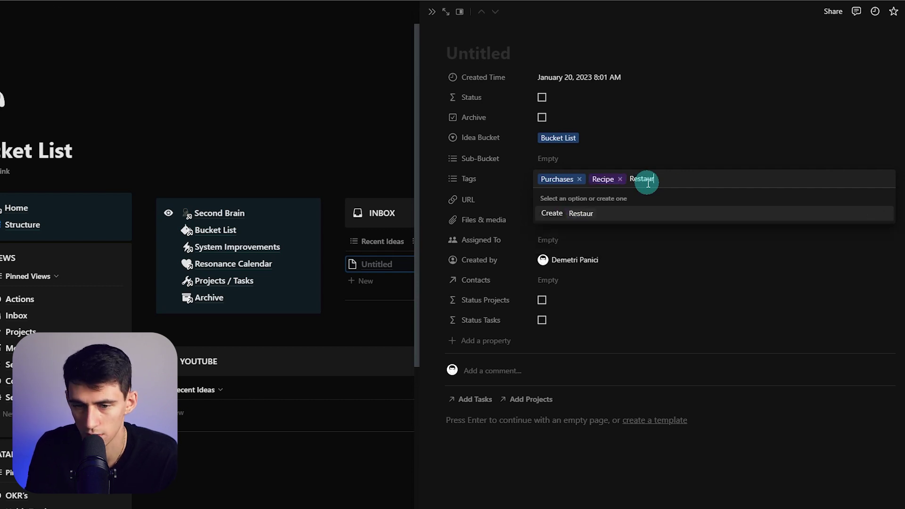
type("ant Food")
key("Return")
type("Movie")
key("Return")
type("TV ")
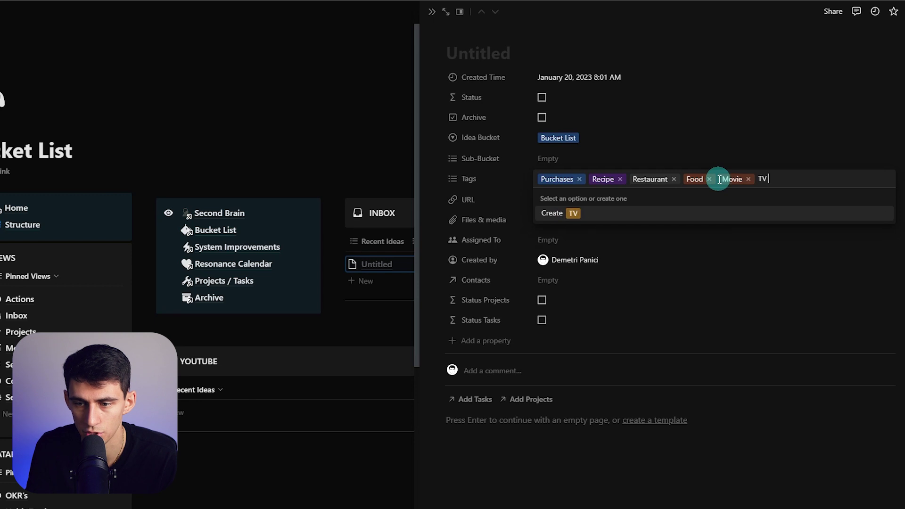
type("Show Book")
key("Return")
type("Coffee Shop")
key("Return")
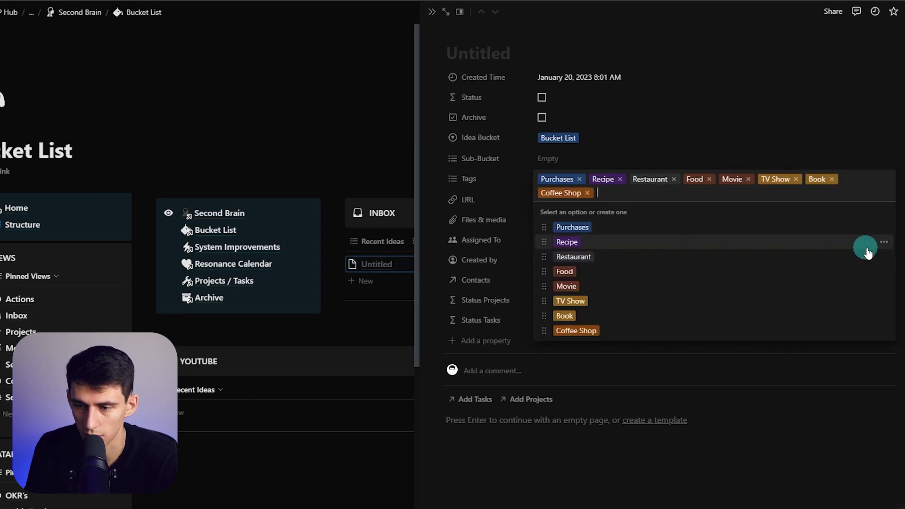
Set the colors of the Restaurant, Recipe and Food tags to blue.
left_click(884, 258)
left_click(821, 424)
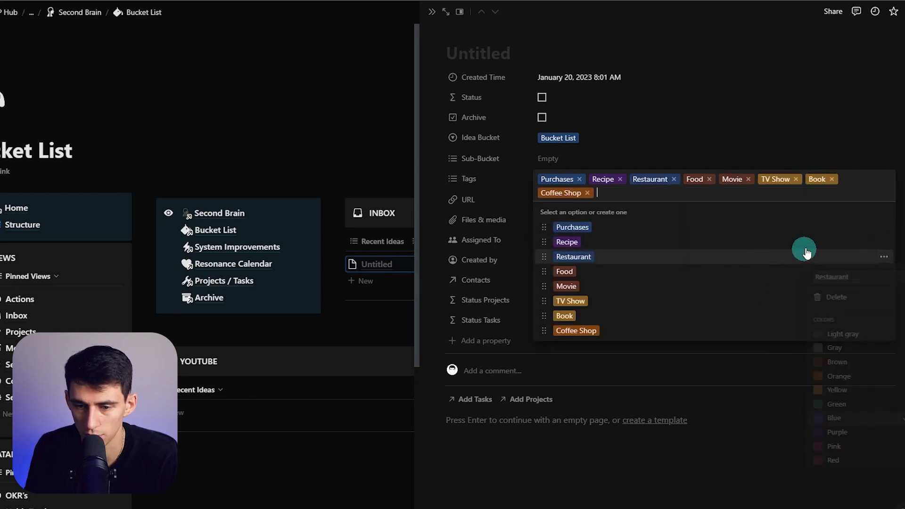
left_click(883, 241)
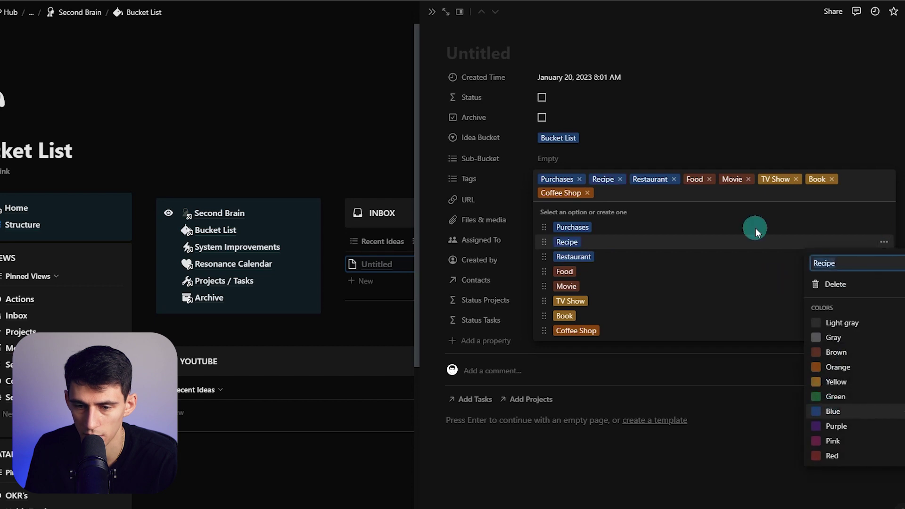
left_click(883, 271)
left_click(833, 439)
left_click(867, 272)
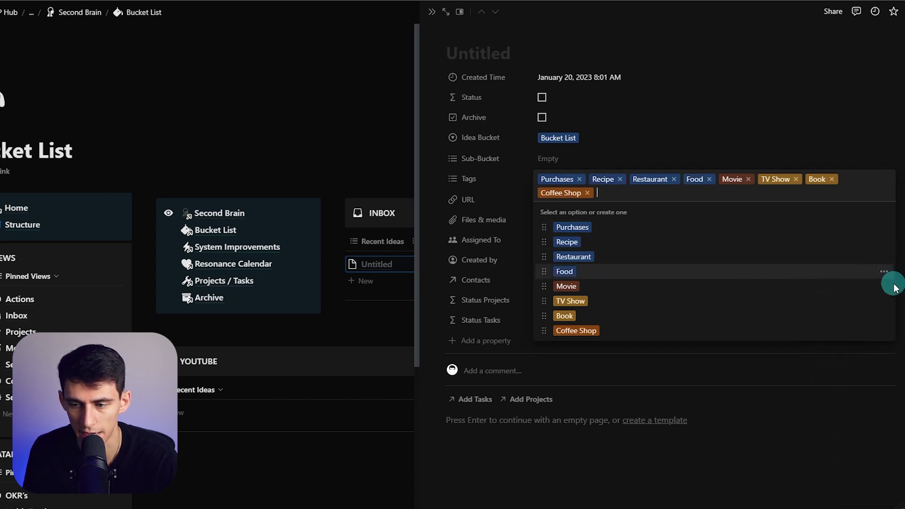
Set the Movie, TV Show, Book and Coffee Shop tags to blue and close the inbox entry.
left_click(886, 286)
left_click(829, 454)
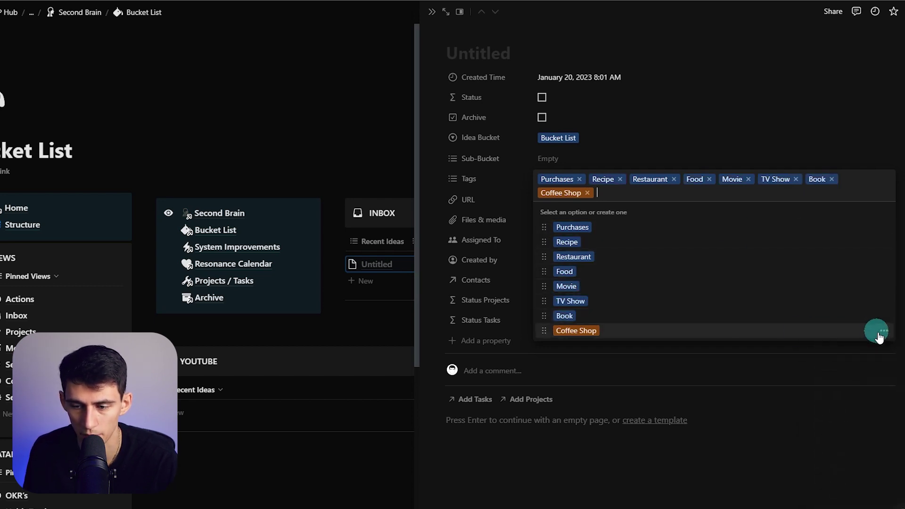
left_click(881, 330)
left_click(829, 470)
key("Escape")
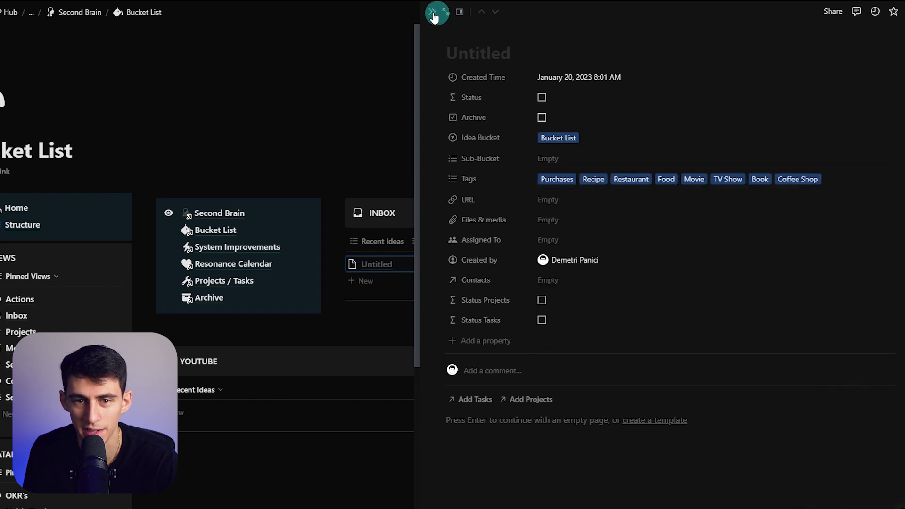
left_click(430, 13)
Insert a full-width callout above the YOUTUBE and PODCAST sections.
scroll(521, 294, "down", 1)
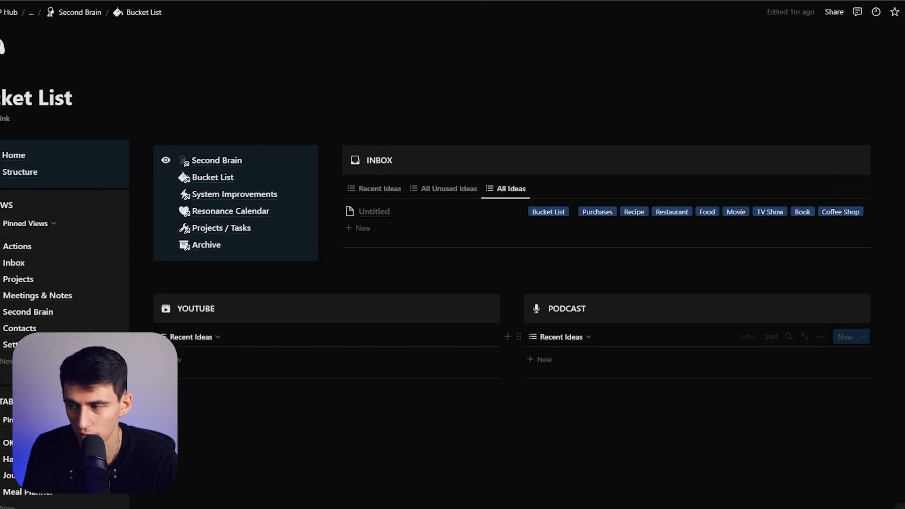
left_click(220, 412)
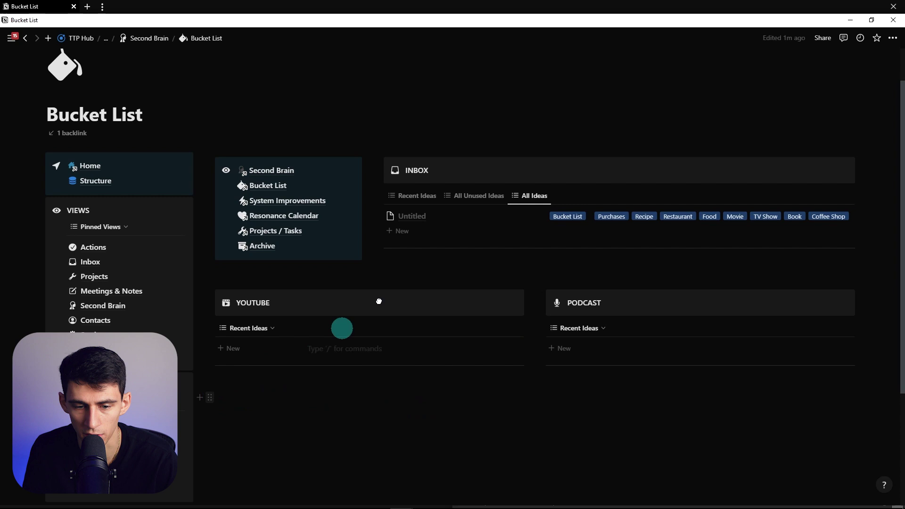
left_click_drag(379, 301, 484, 285)
type("/call")
key("Return")
Replace the new callout's light bulb with a white rectangular screen-like icon.
left_click(225, 296)
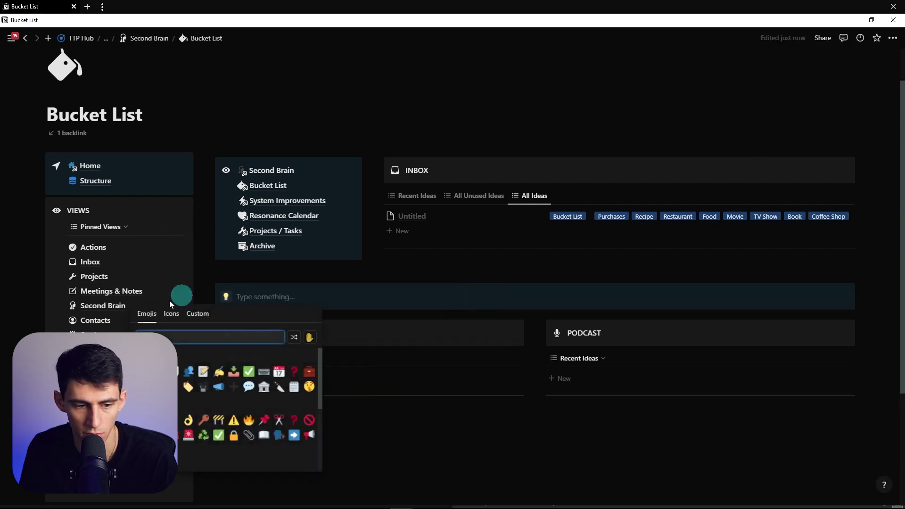
left_click(171, 313)
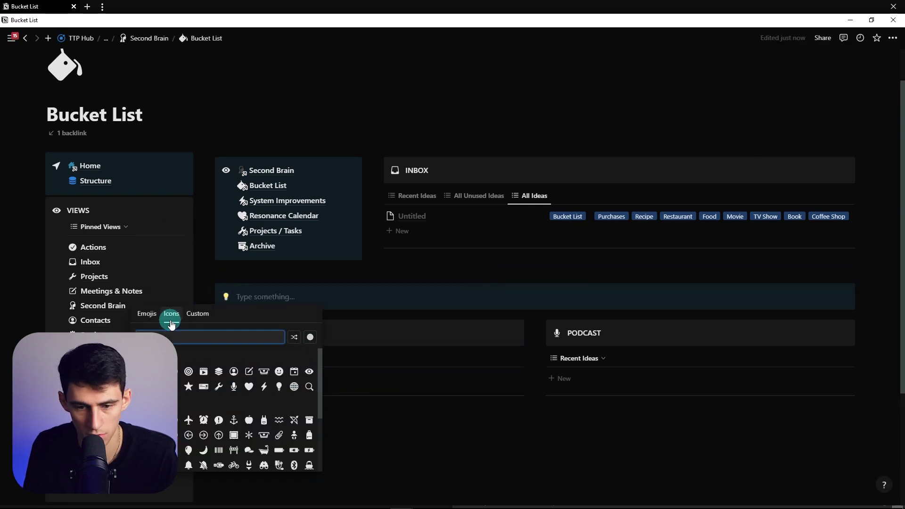
type("char")
key("Return")
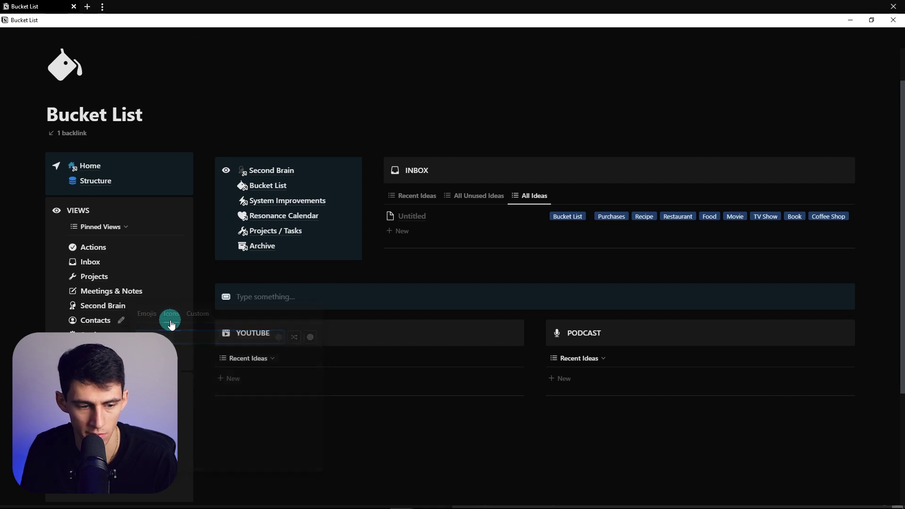
Title the new callout ENTERTAINMENT and make the text bold.
left_click(263, 295)
key("Caps_Lock")
type("ENTER")
type("TAINMENT")
key("Caps_Lock")
key("ctrl+a")
key("ctrl+b")
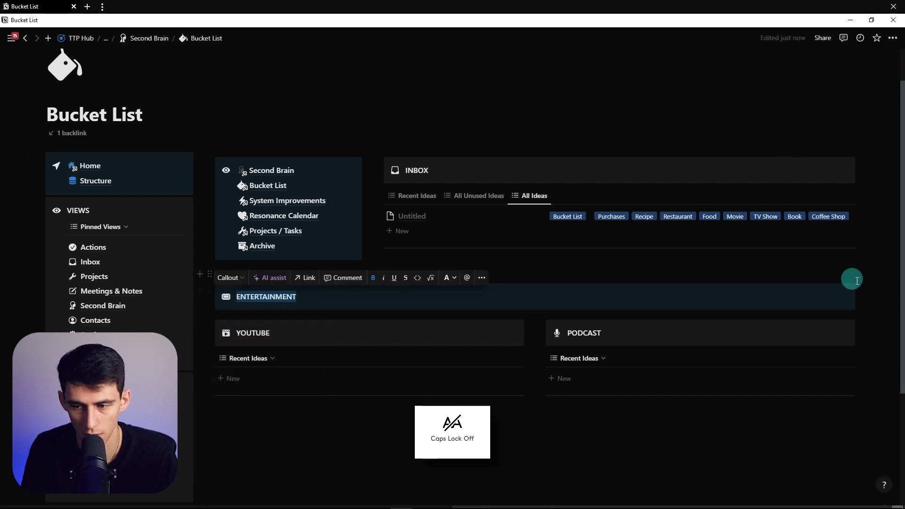
Duplicate the ENTERTAINMENT callout, move the copy below the YOUTUBE and PODCAST sections and retitle it FOOD & DRINK.
left_click_drag(872, 279, 844, 304)
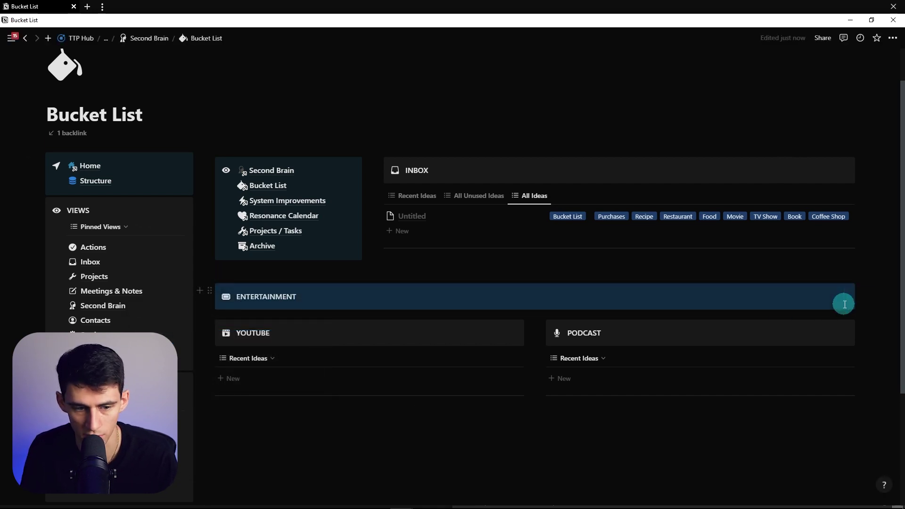
key("ctrl+d")
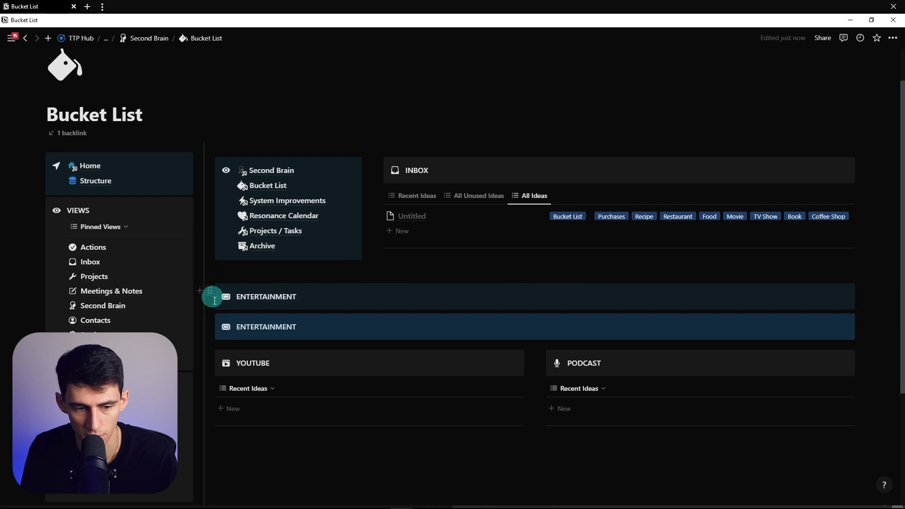
left_click_drag(213, 320, 498, 416)
type("FOOD & DRINK")
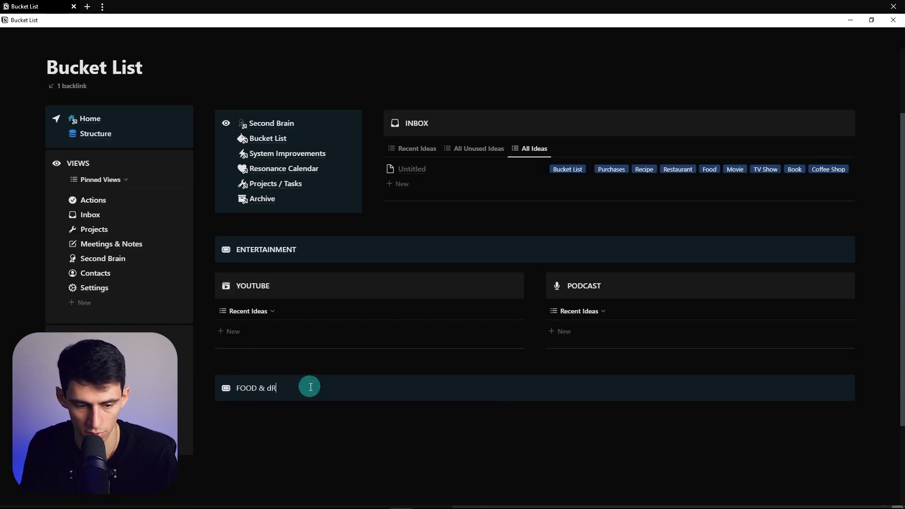
Change the FOOD & DRINK callout's icon to the plate with fork and knife.
left_click(226, 388)
type("FOOD")
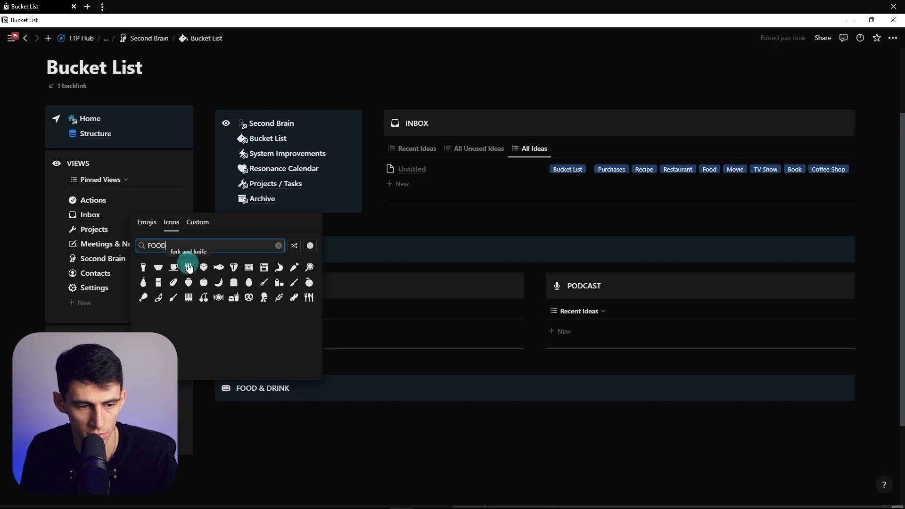
type("DINNER F")
key("BackSpace")
key("BackSpace")
key("BackSpace")
key("BackSpace")
key("BackSpace")
key("BackSpace")
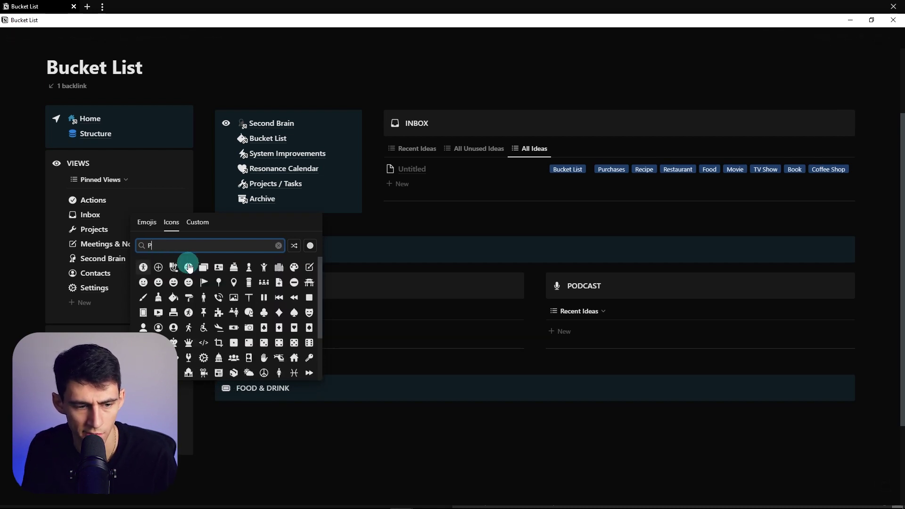
type("N")
key("Return")
Copy the MOVIES and TV SHOWS headings below FOOD & DRINK and arrange the copies side by side in two columns.
scroll(603, 241, "down", 1)
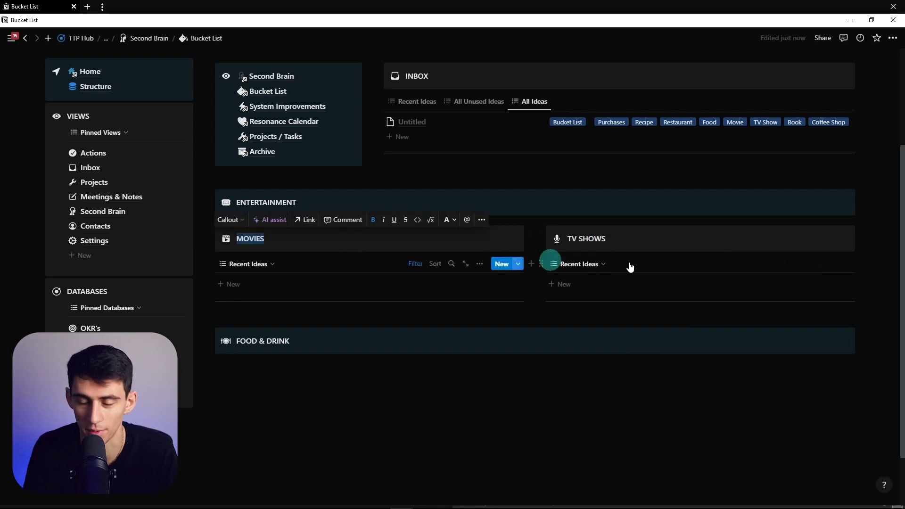
left_click_drag(806, 255, 448, 246)
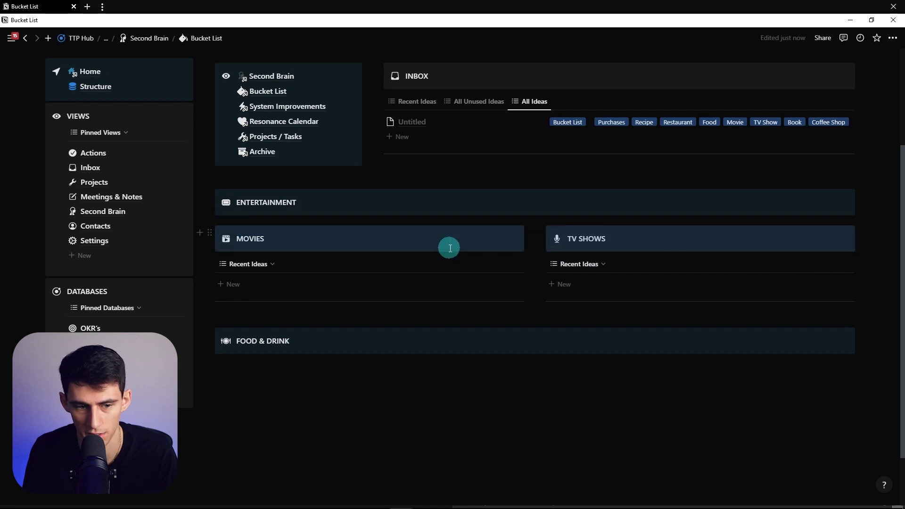
type("/COL2")
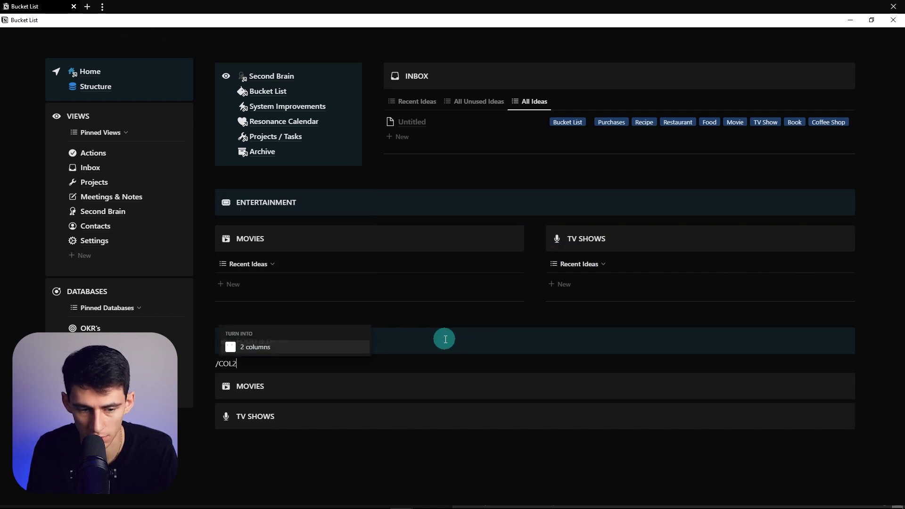
key("Return")
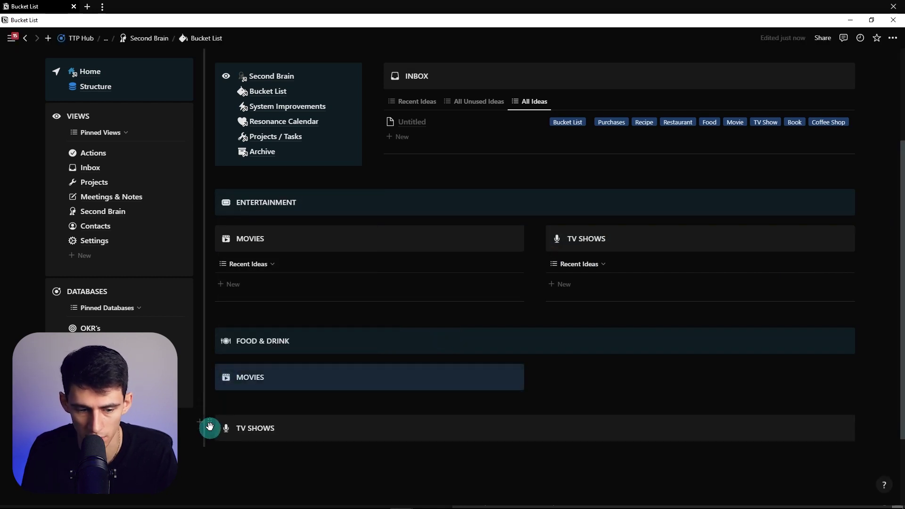
left_click_drag(208, 428, 626, 364)
Retitle the copied TV SHOWS heading COFFEE SHOPS and give it the coffee cup icon.
triple_click(594, 375)
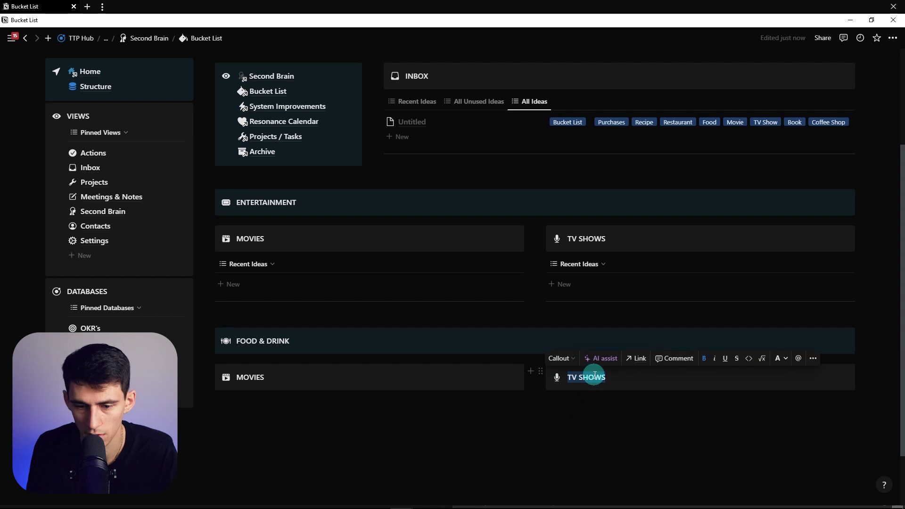
type("COFFEE SHOPS")
left_click(557, 377)
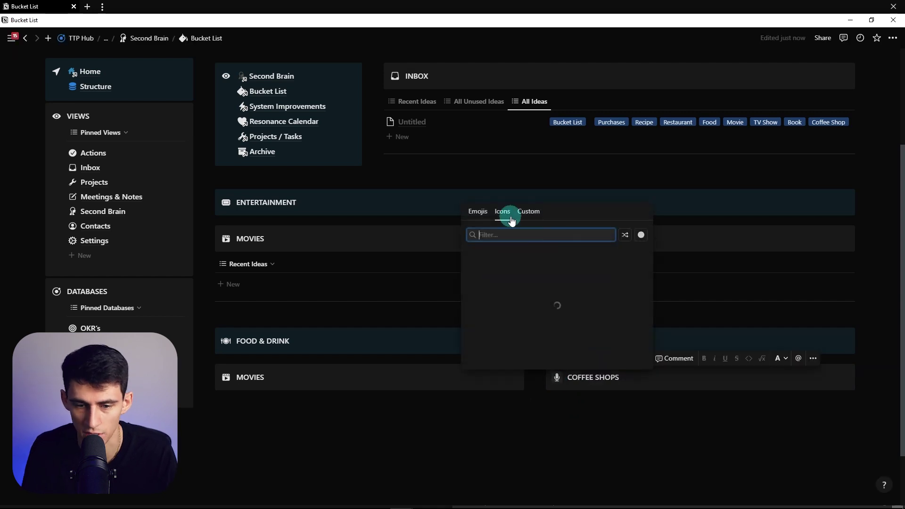
type("coffee")
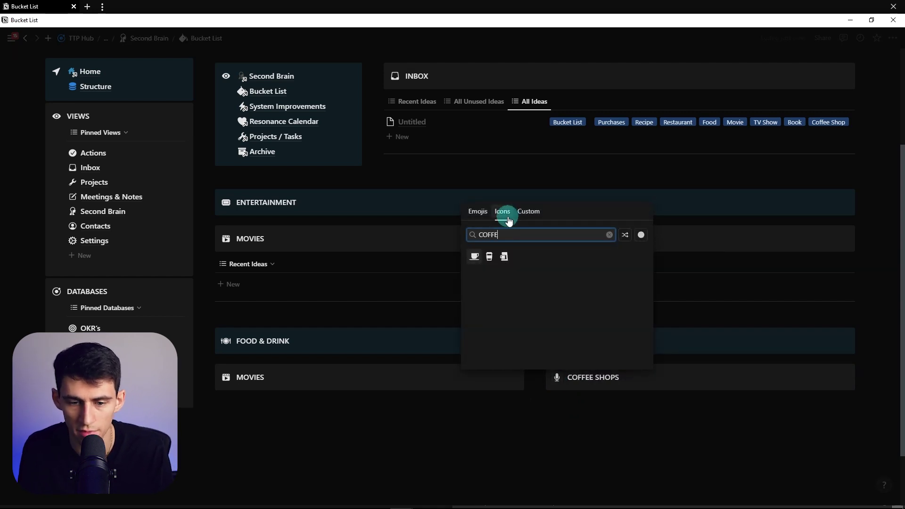
left_click(473, 256)
Retitle the copied MOVIES heading RESTAURANTS and give it the burger and drink icon.
left_click(268, 373)
type("RESTAURANTS")
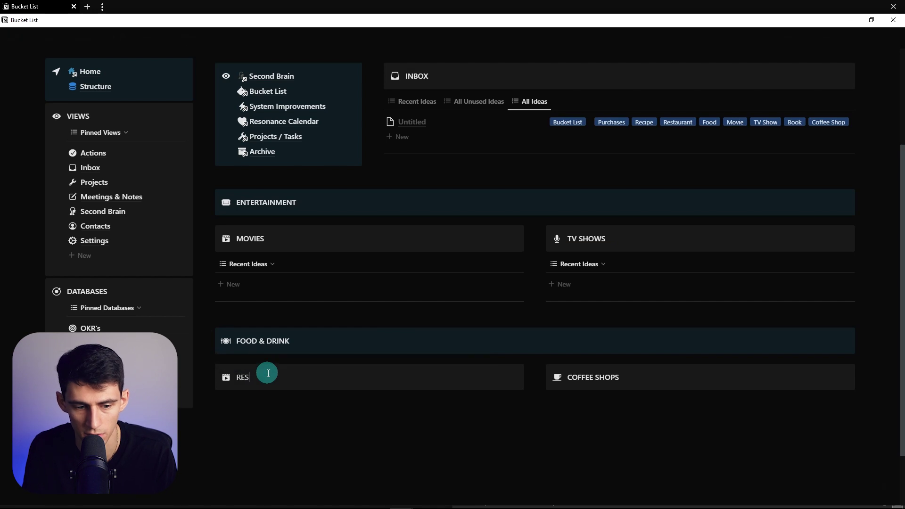
left_click(226, 377)
type("food")
left_click(144, 256)
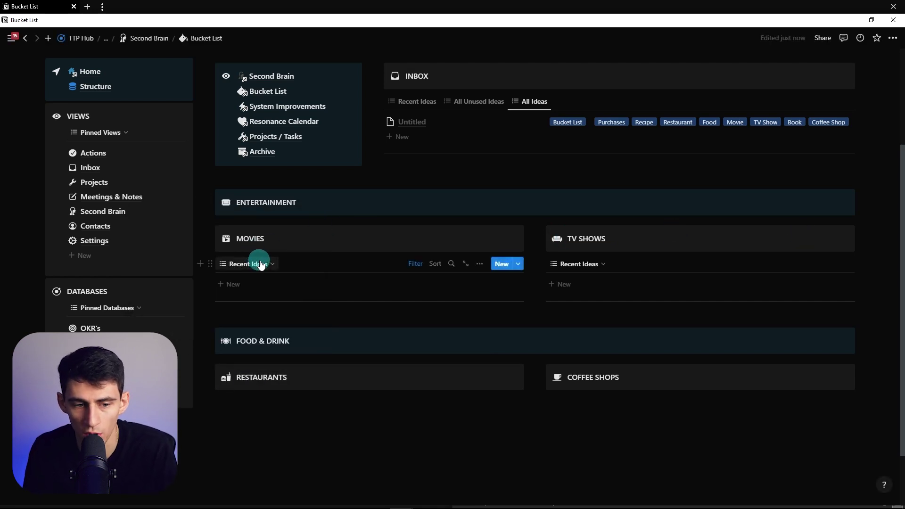
Change the Idea Bucket filter of the TV SHOWS view from Content Ideas to Bucket List and save it for everyone.
left_click(744, 263)
left_click(568, 284)
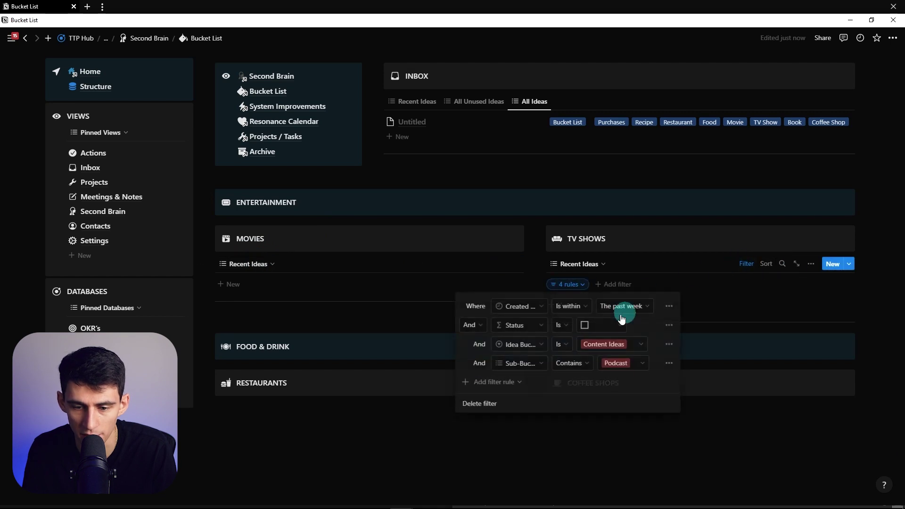
left_click(606, 343)
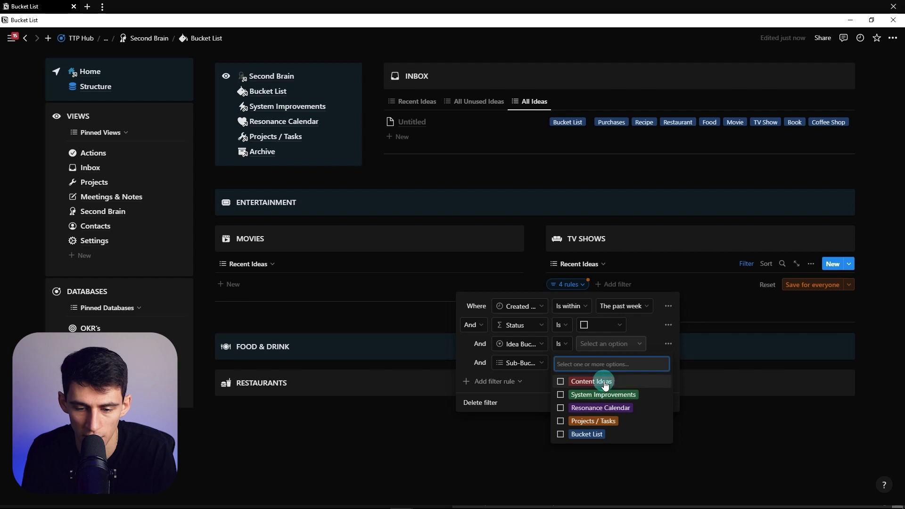
left_click(606, 382)
left_click(606, 381)
left_click(586, 433)
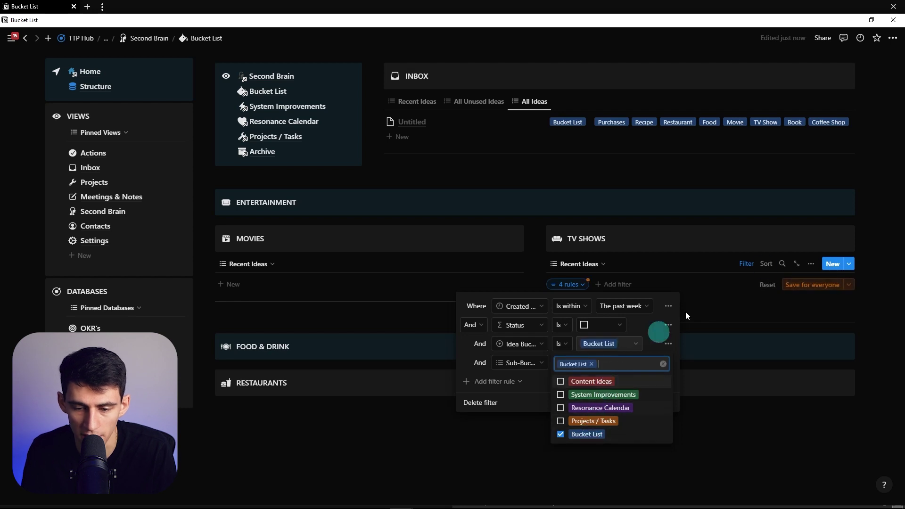
left_click(802, 285)
Set the Idea Bucket filter of the MOVIES view to Bucket List.
left_click(414, 263)
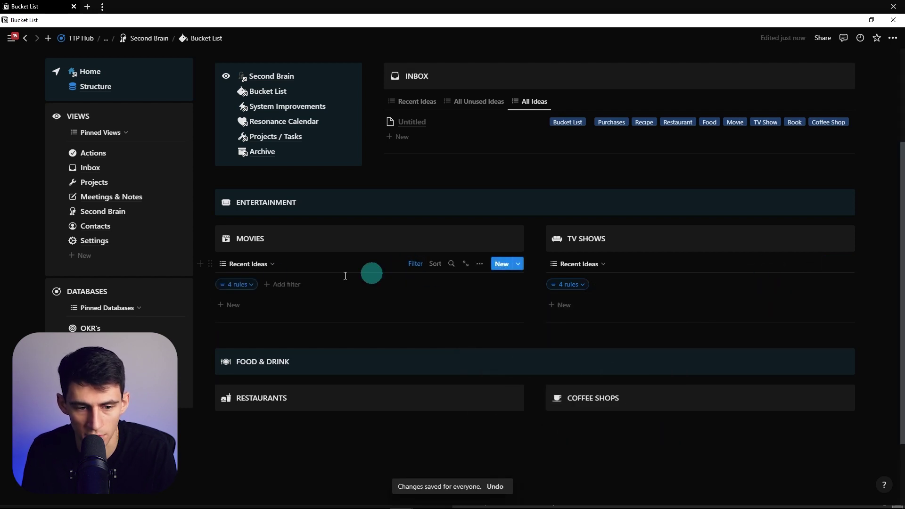
left_click(239, 284)
left_click(284, 345)
left_click(830, 236)
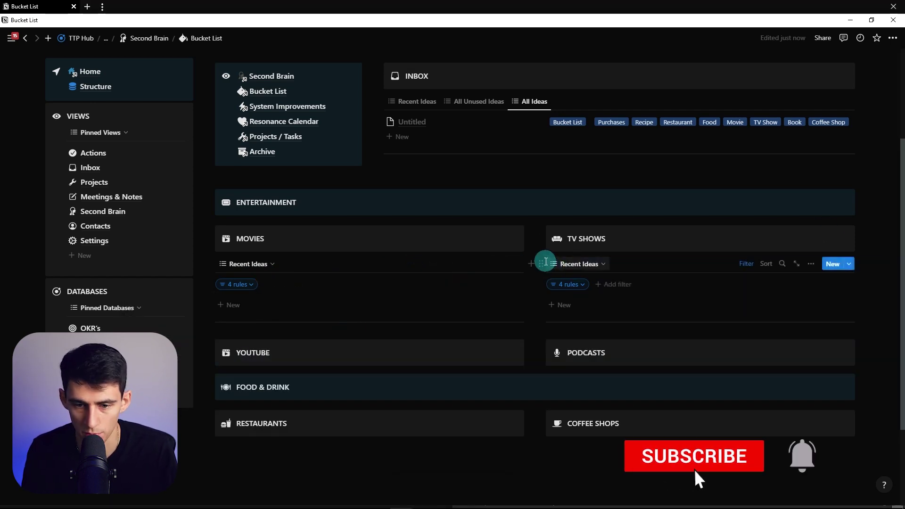
left_click(542, 264)
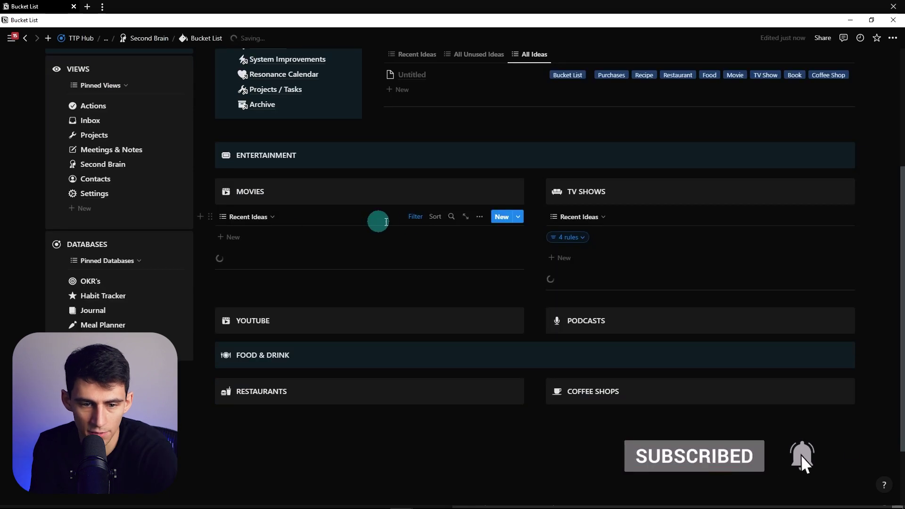
Replace YouTube with Interests in the MOVIES view's Sub-Bucket filter and save it for everyone.
left_click(415, 217)
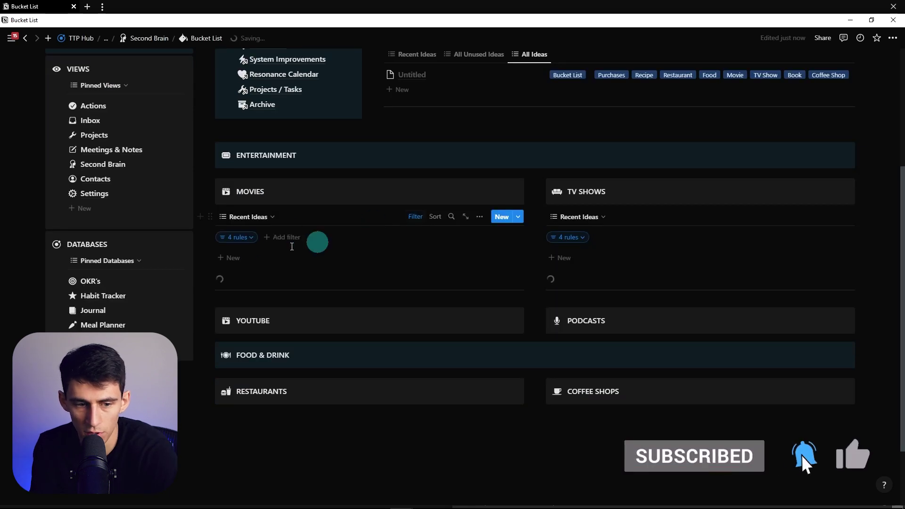
left_click(236, 237)
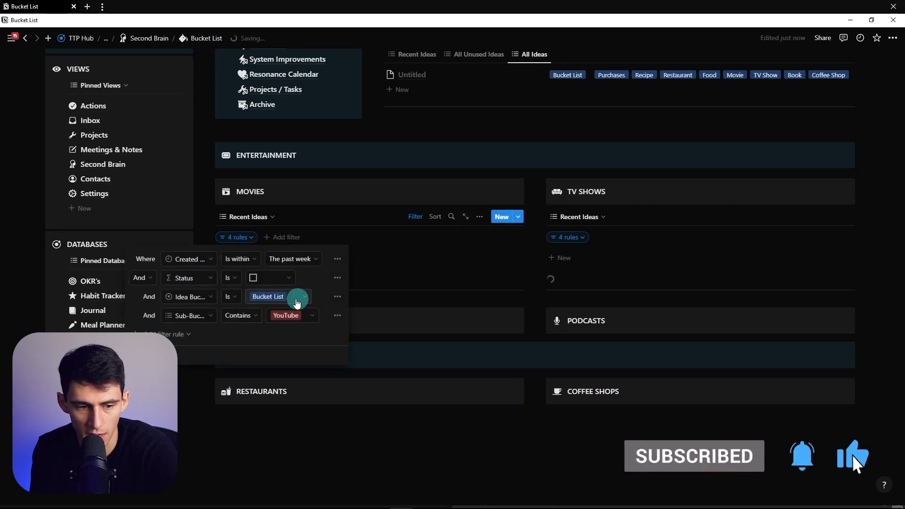
left_click(298, 315)
left_click(270, 437)
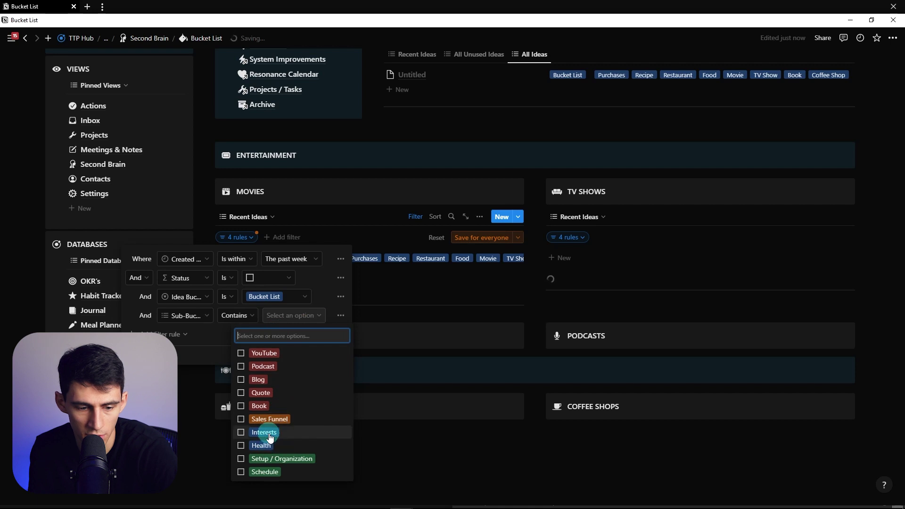
left_click(470, 267)
left_click(492, 242)
Replace Podcast with Interests in the TV SHOWS view's Sub-Bucket filter and save it for everyone.
left_click(568, 237)
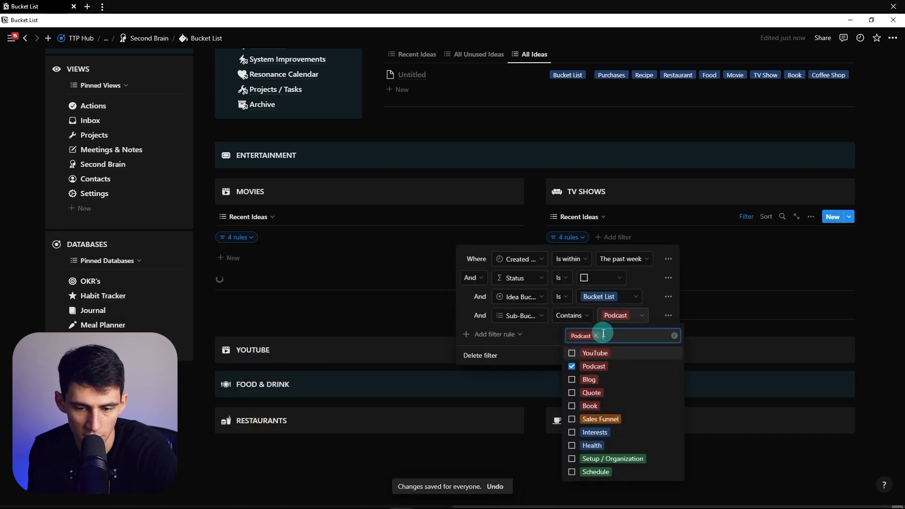
left_click(596, 335)
left_click(602, 433)
left_click(806, 236)
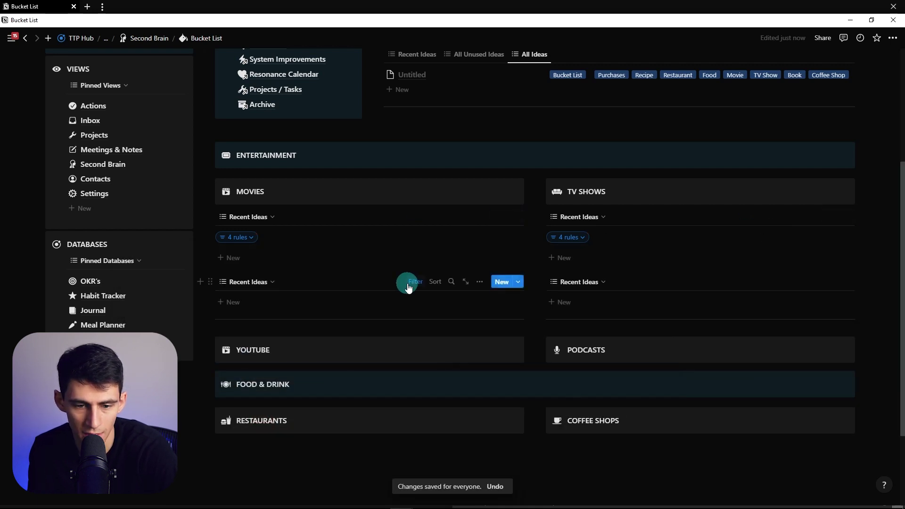
Add a Tags contains rule to the MOVIES Recent Ideas view's filter and save it for everyone.
left_click(250, 237)
left_click(177, 334)
left_click(183, 350)
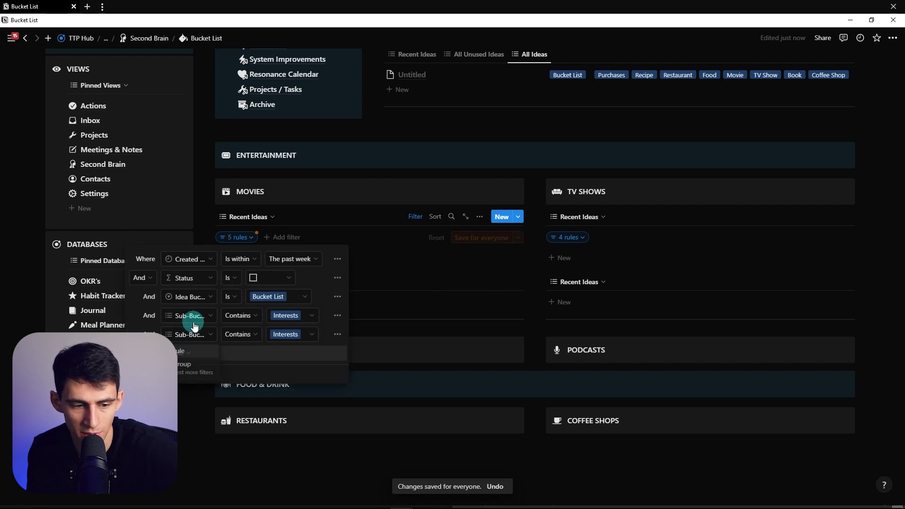
left_click(192, 332)
type("tag")
key("Return")
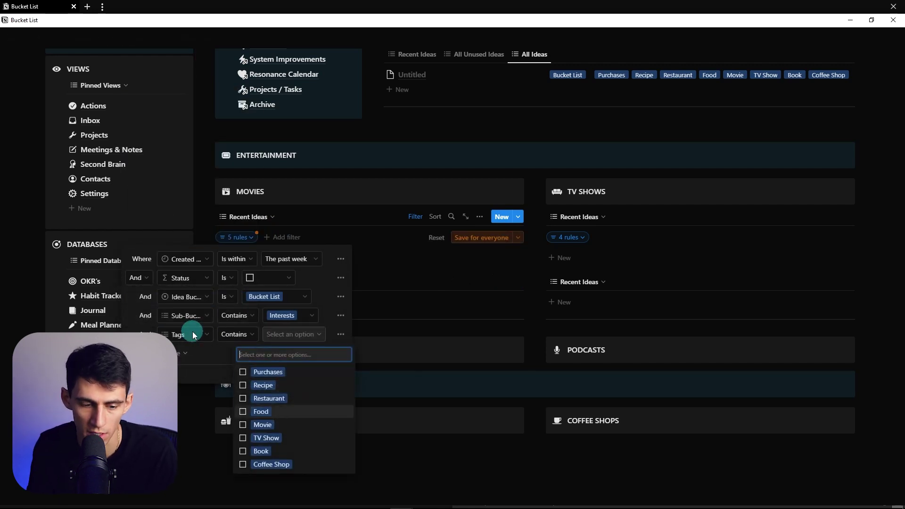
left_click(481, 237)
Add another filter rule to the TV SHOWS Recent Ideas view and save it for everyone.
left_click(746, 217)
left_click(508, 334)
left_click(620, 334)
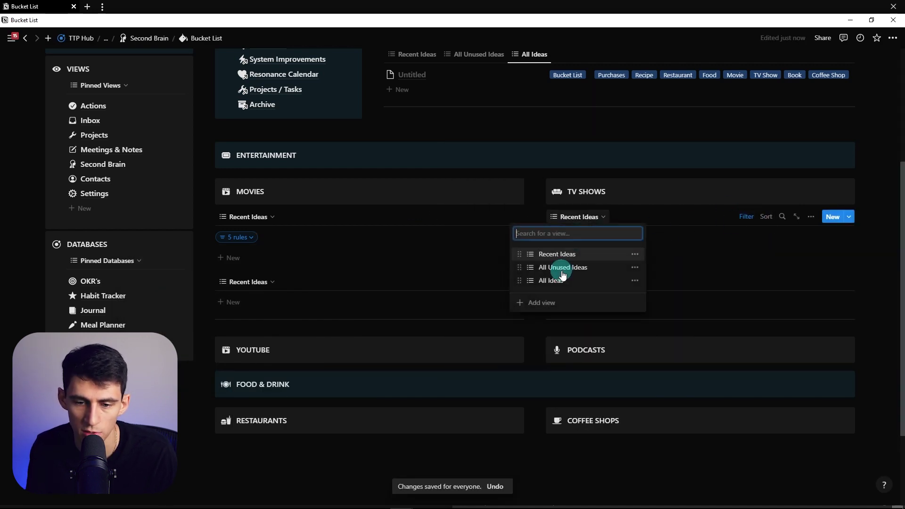
Switch the TV SHOWS section to All Unused Ideas and set its Idea Bucket filter to Bucket List.
left_click(562, 268)
left_click(746, 217)
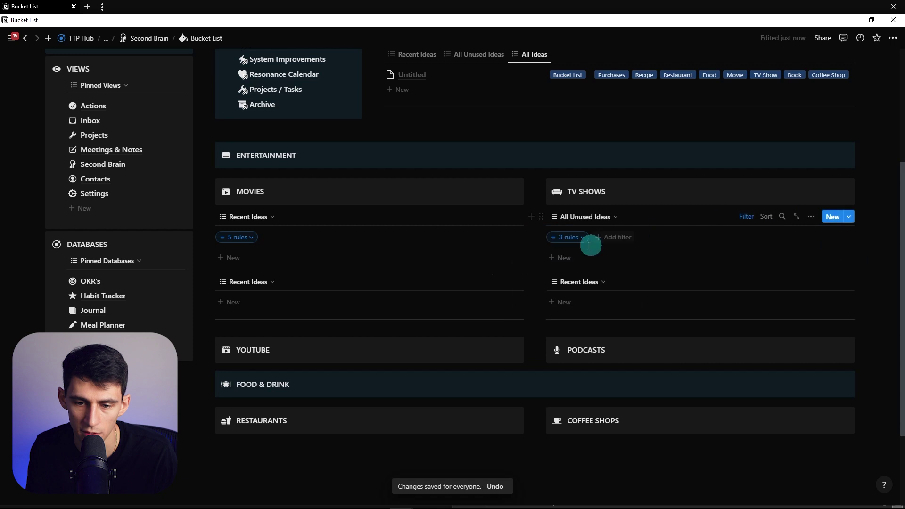
left_click(577, 238)
left_click(615, 278)
left_click(603, 298)
left_click(591, 368)
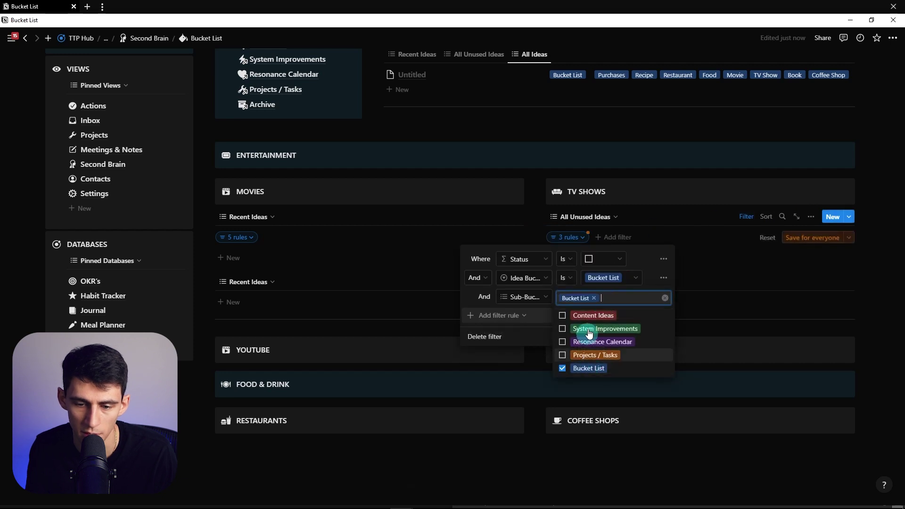
Set the Sub-Bucket filter of TV SHOWS' All Unused Ideas view to Interests and add a fourth rule, saving for everyone.
left_click(558, 276)
left_click(617, 296)
left_click(601, 318)
left_click(507, 329)
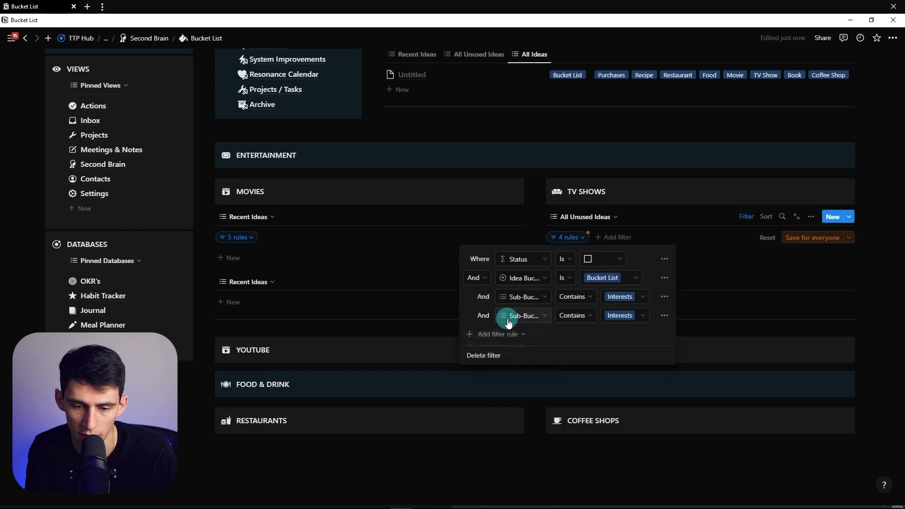
left_click(626, 313)
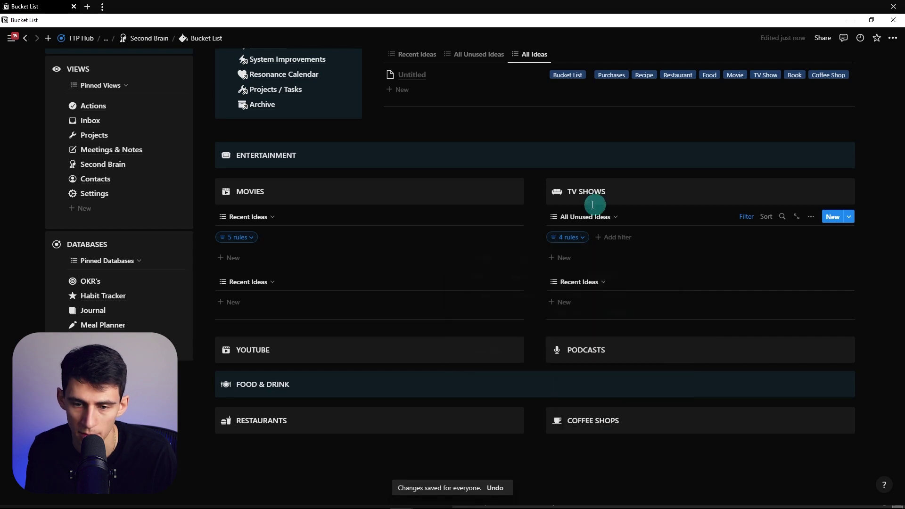
Switch the TV SHOWS section to All Ideas and set its Idea Bucket filter to Bucket List.
left_click(585, 216)
left_click(559, 282)
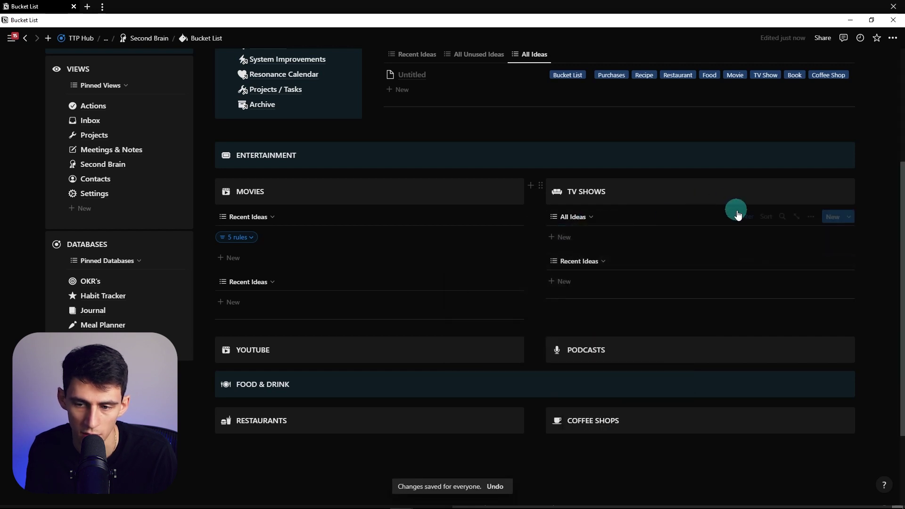
left_click(737, 215)
left_click(568, 237)
left_click(588, 349)
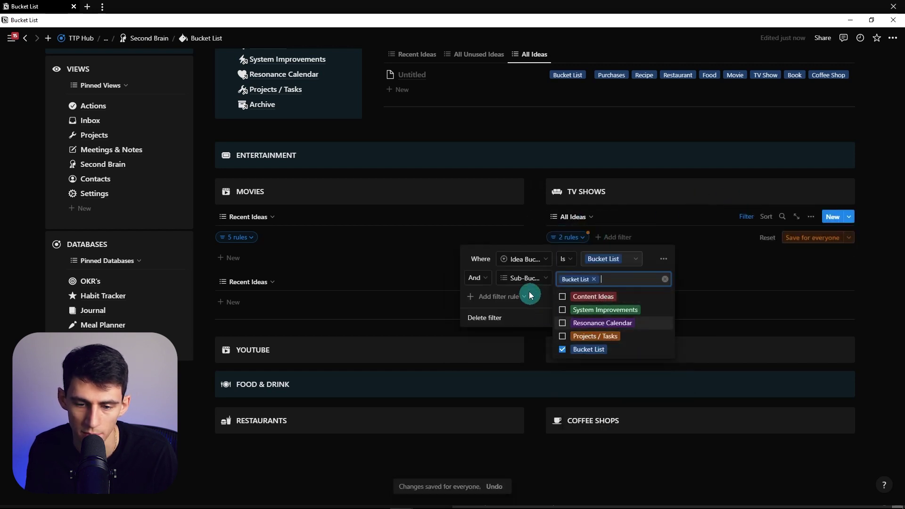
Set the Sub-Bucket filter of TV SHOWS' All Ideas view to Interests.
left_click(530, 295)
left_click(619, 277)
left_click(595, 329)
left_click(596, 394)
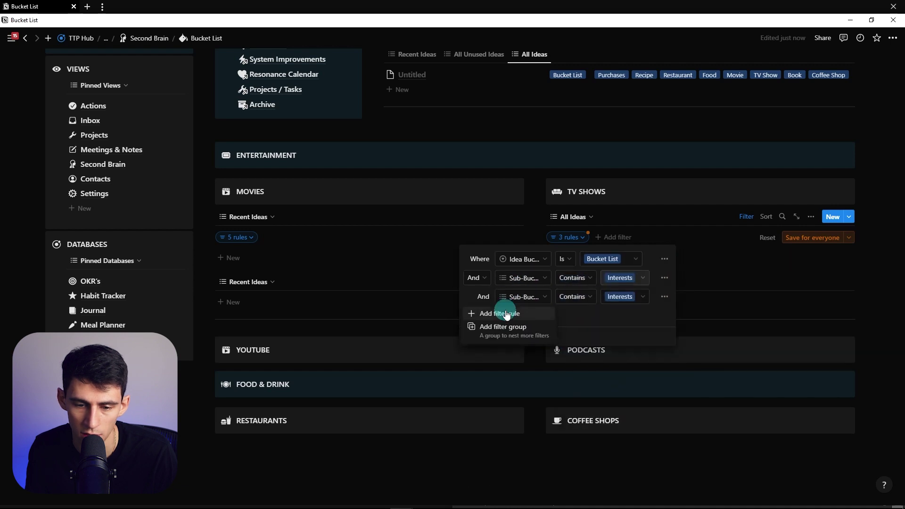
Add a Tags contains Movie rule to TV SHOWS' All Ideas view and save the filter for everyone.
left_click(520, 296)
type("tag")
left_click(523, 280)
left_click(593, 387)
left_click(720, 257)
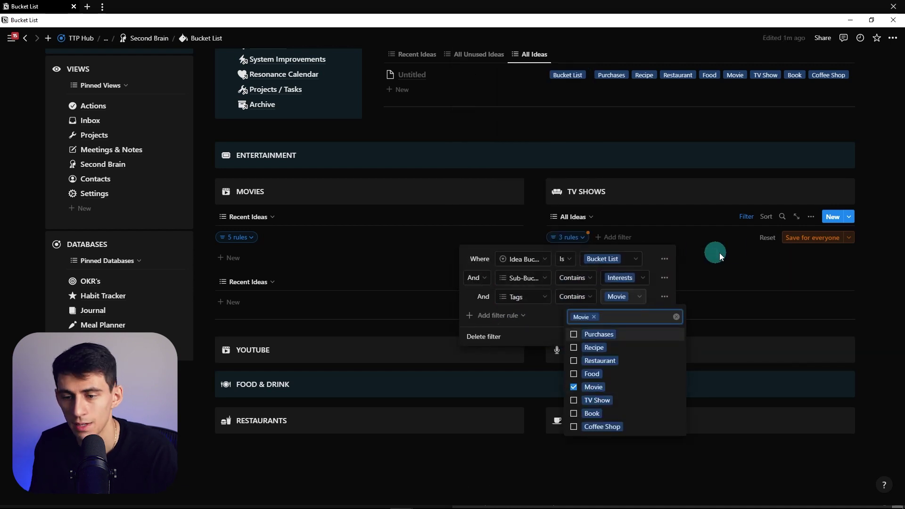
left_click(723, 259)
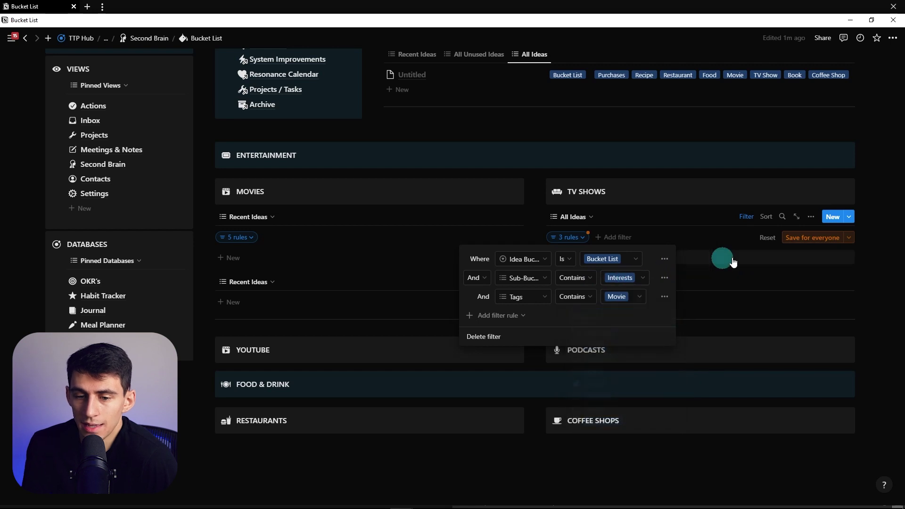
left_click(796, 237)
Add a blank test entry to the TV SHOWS list and check the properties on the entry's page.
left_click(655, 262)
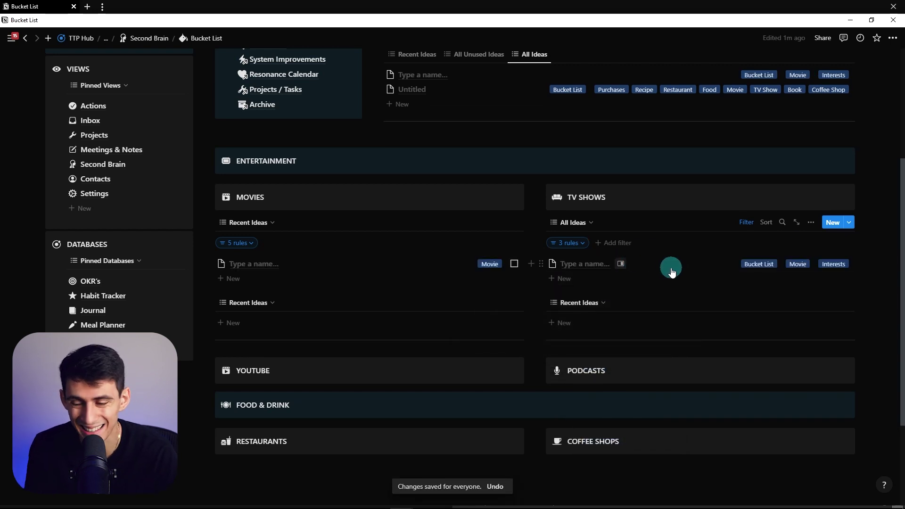
left_click(562, 233)
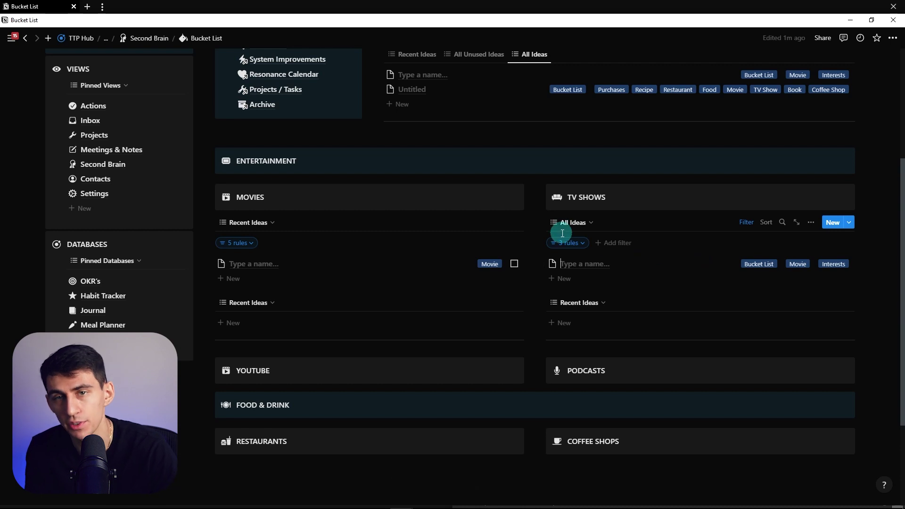
right_click(641, 260)
left_click(677, 262)
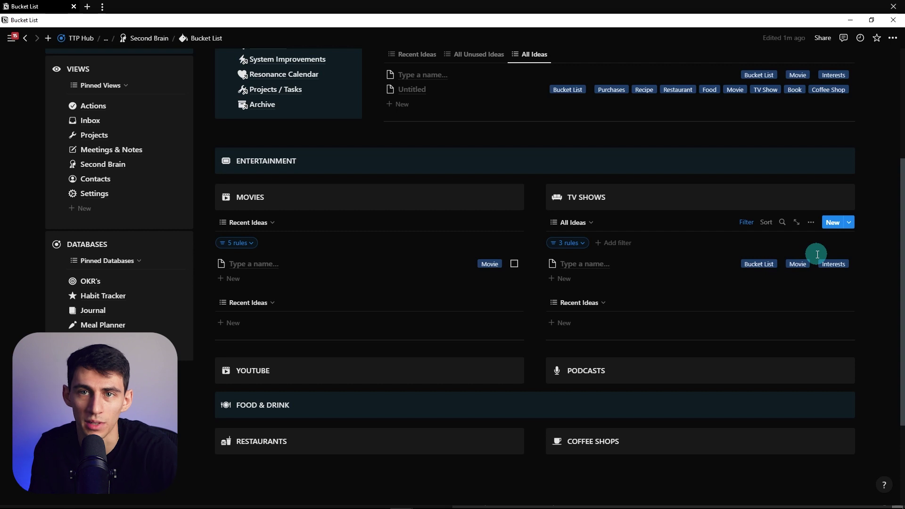
left_click(729, 273)
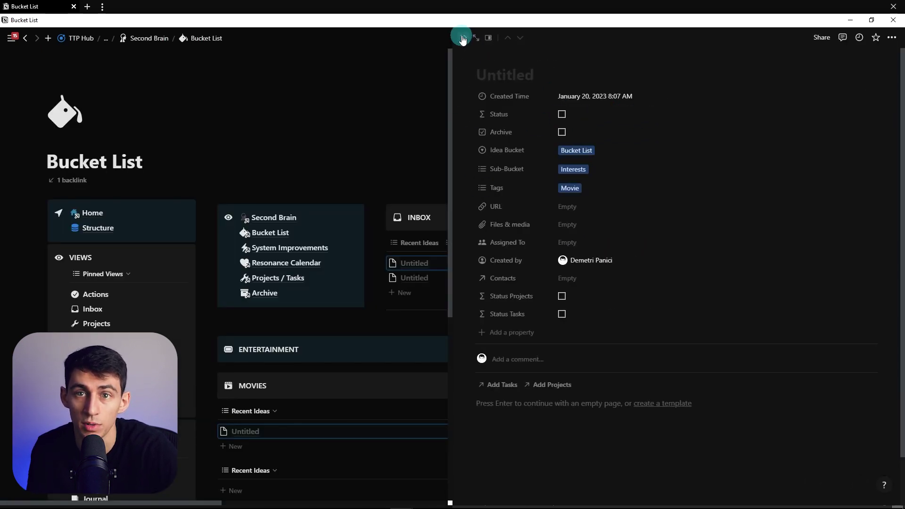
left_click(461, 37)
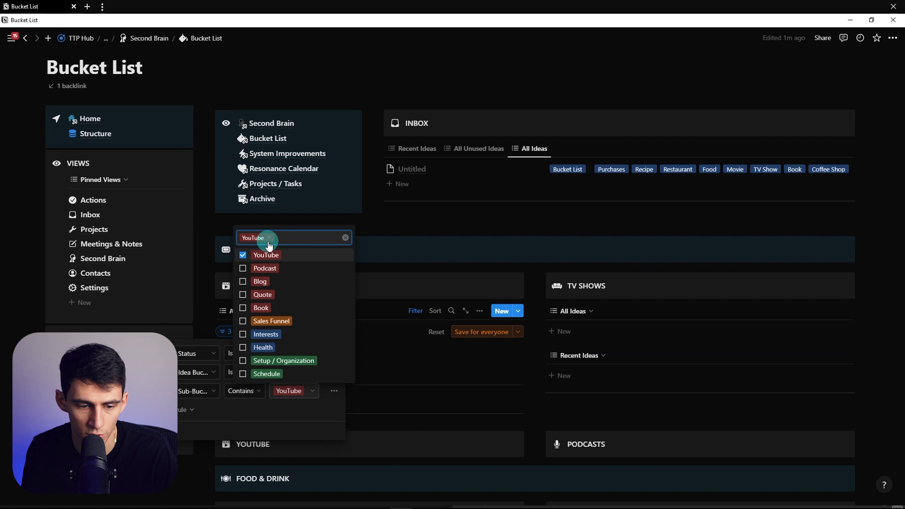
In the MOVIES All Unused Ideas view, set the Sub-Bucket filter to Interests and add a Tags contains rule.
left_click(259, 334)
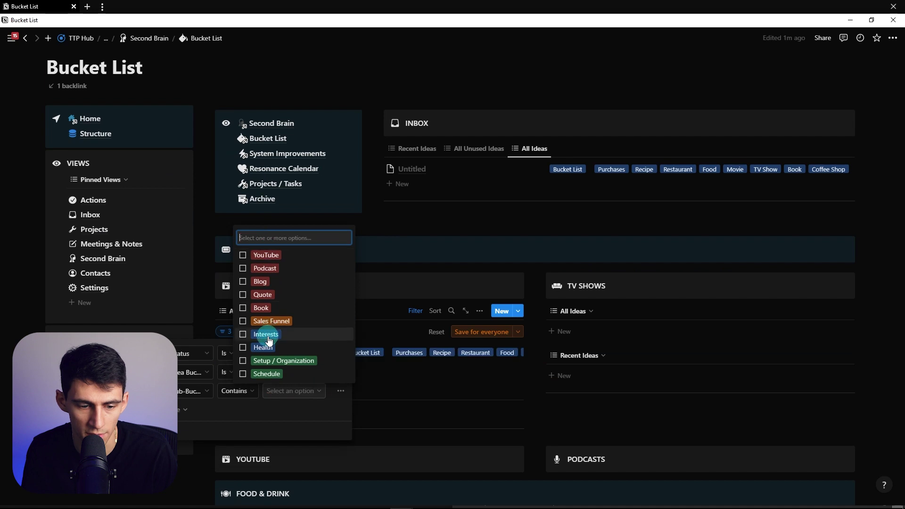
left_click(208, 380)
left_click(182, 411)
type("tag")
left_click(185, 390)
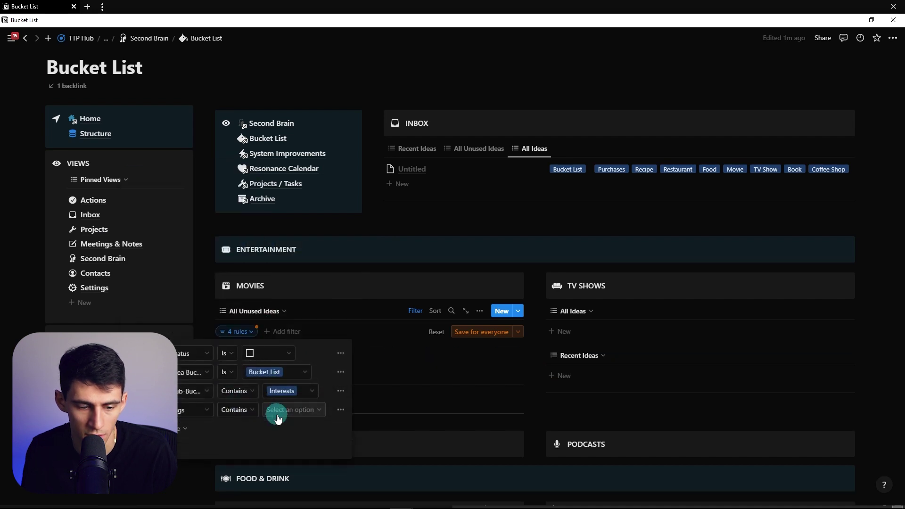
left_click(277, 418)
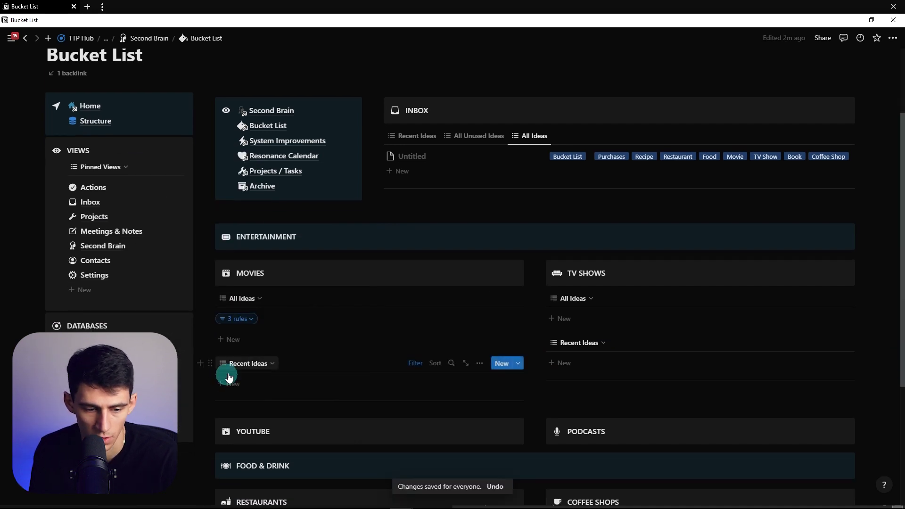
Move the spare Recent Ideas view under MOVIES to the YOUTUBE heading and the one under TV SHOWS to PODCASTS.
scroll(226, 330, "down", 3)
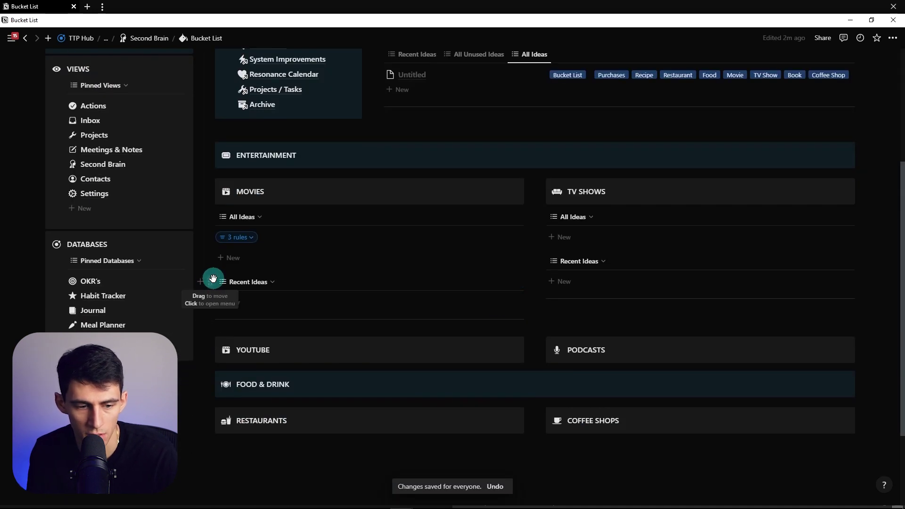
left_click_drag(213, 278, 240, 366)
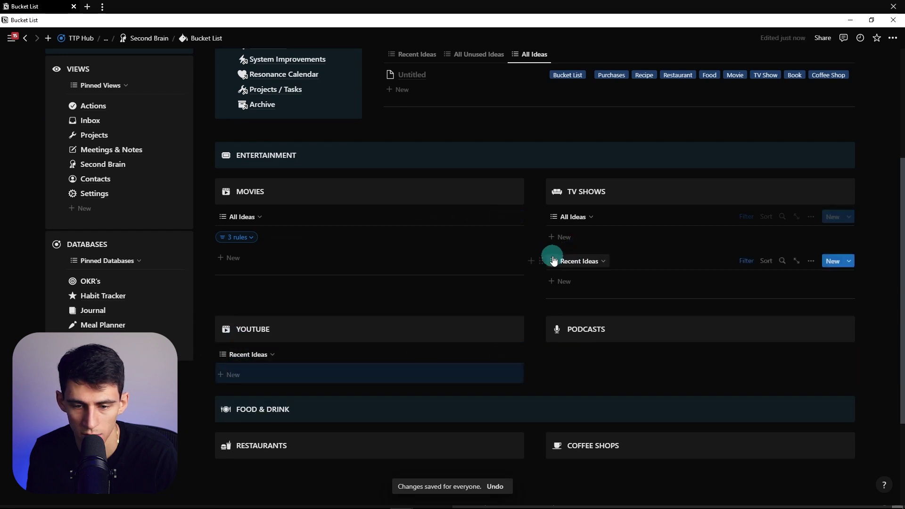
left_click_drag(541, 260, 669, 361)
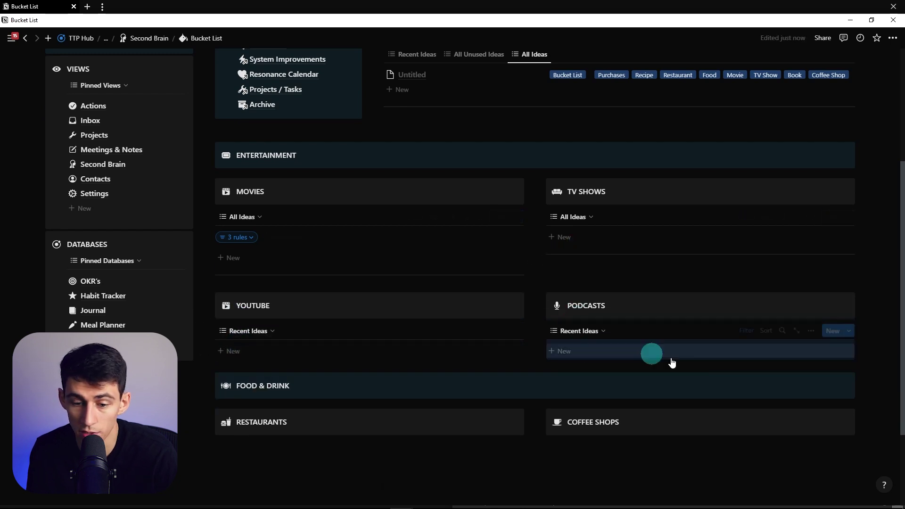
Set the Idea Bucket filter of the PODCASTS view to Bucket List.
left_click(748, 331)
left_click(568, 352)
left_click(635, 411)
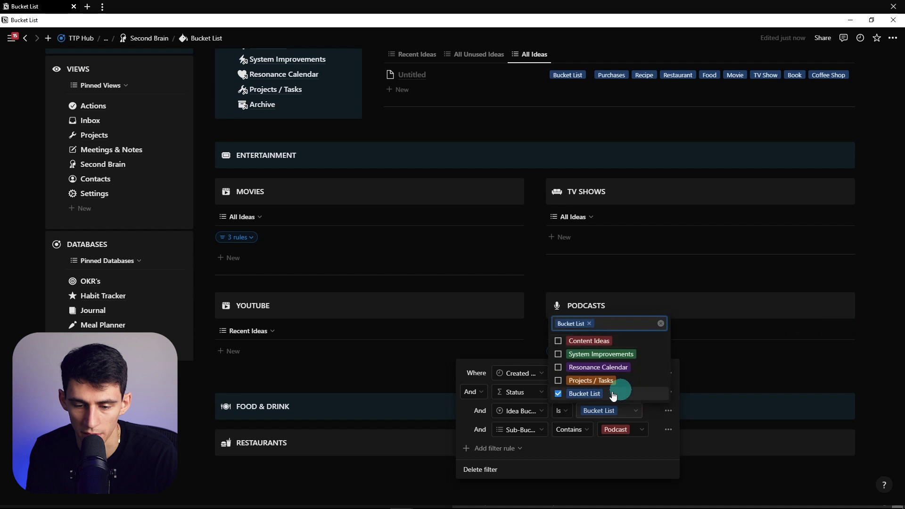
left_click(512, 397)
left_click(611, 414)
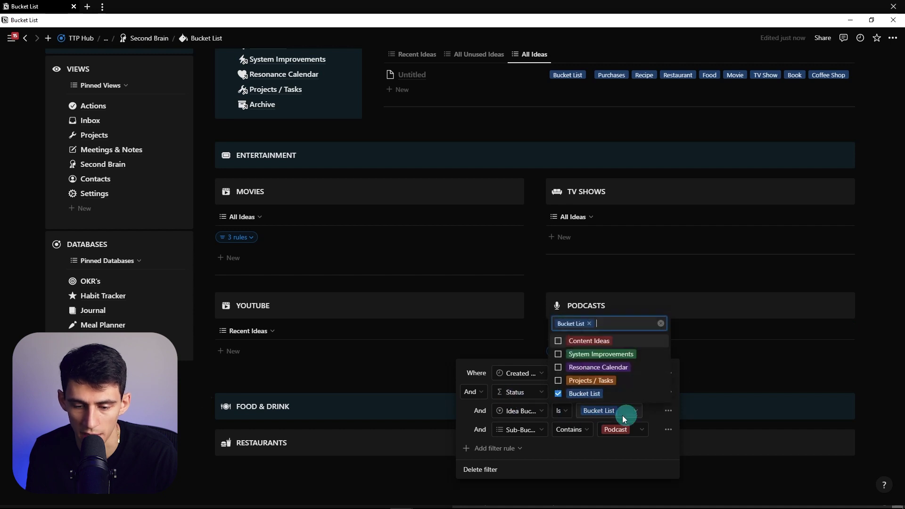
left_click(479, 400)
Set the Idea Bucket filter of the YOUTUBE All Ideas view to Bucket List and save it for everyone.
left_click(276, 370)
left_click(250, 332)
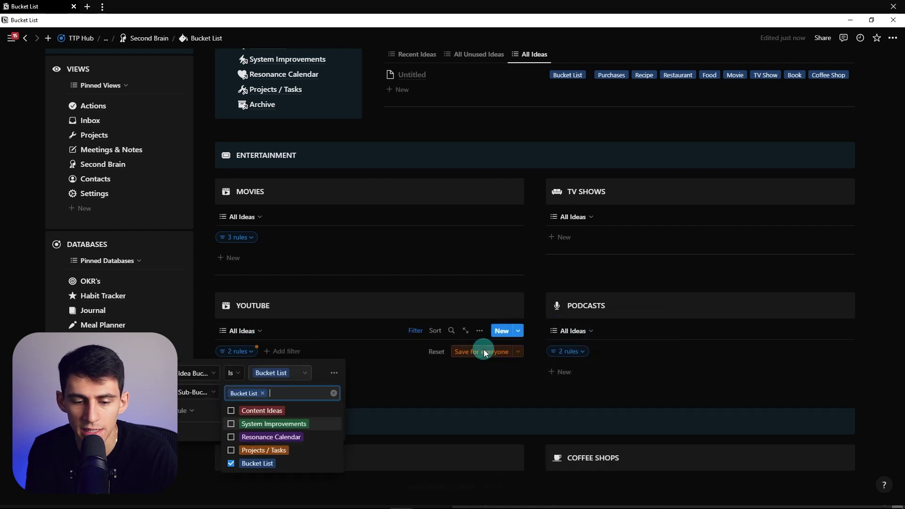
left_click(484, 352)
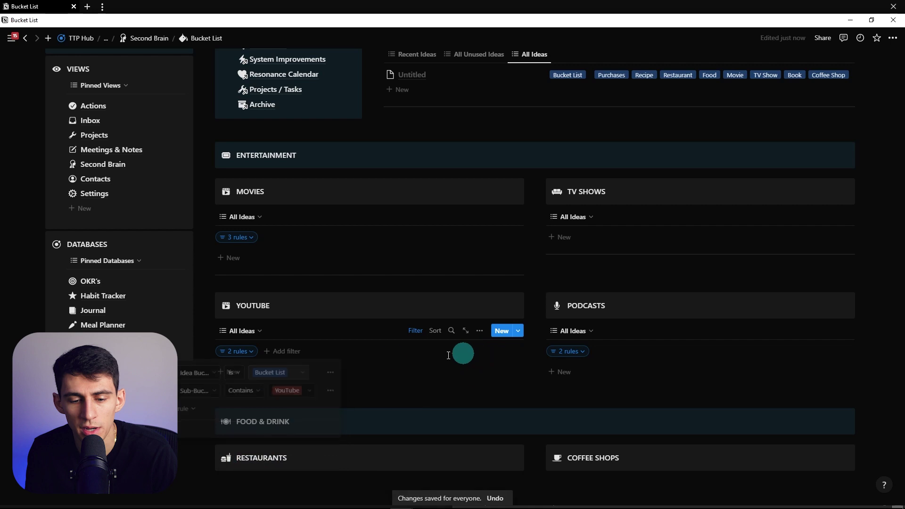
Switch the YOUTUBE section to Recent Ideas, add a blank entry and open its page.
left_click(232, 331)
left_click(231, 370)
left_click(329, 353)
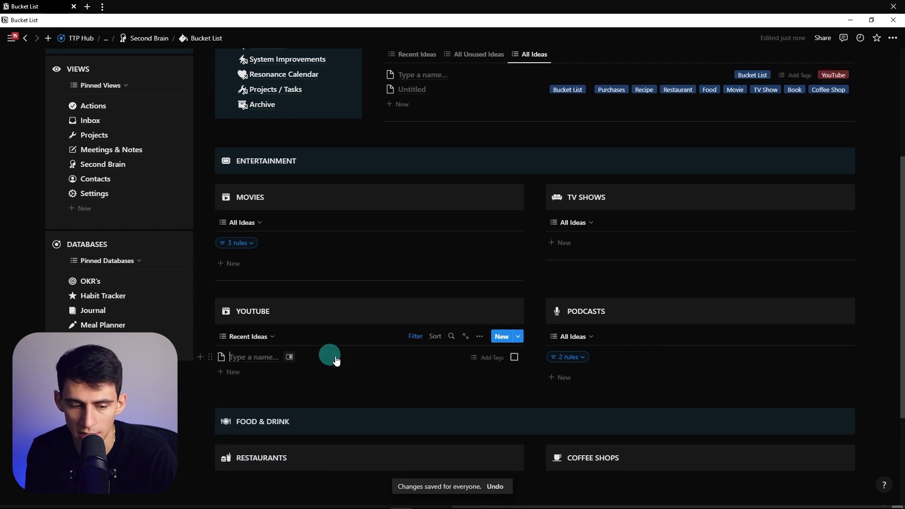
left_click(378, 358)
Change the Idea Bucket property's type to Multi-select and check the options it offers on the entry.
left_click(513, 152)
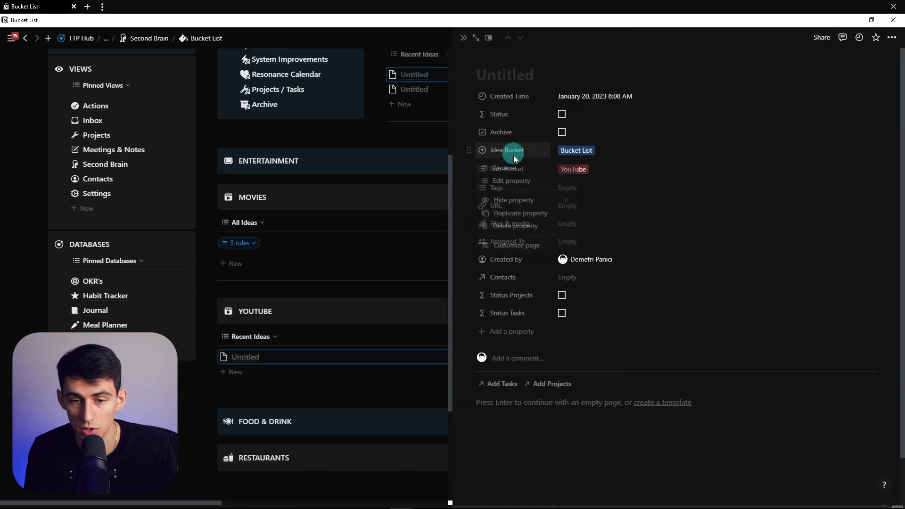
left_click(501, 180)
left_click(584, 190)
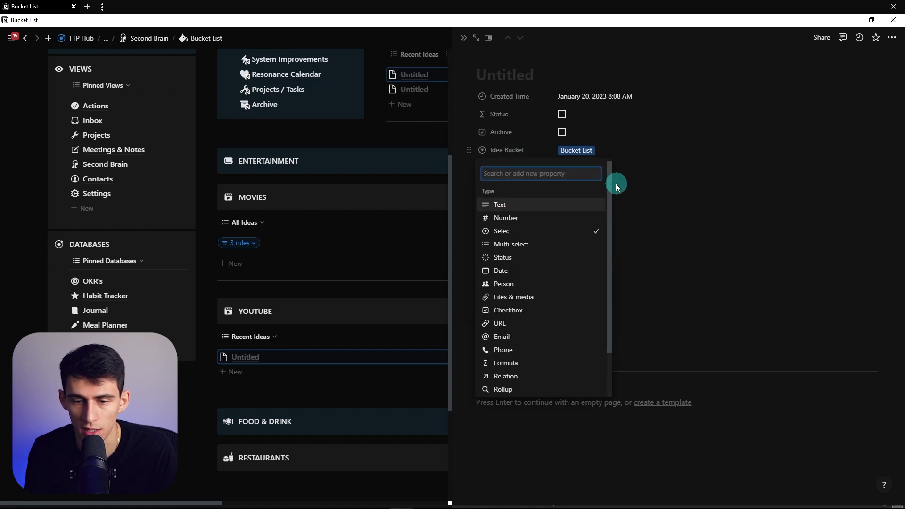
left_click(509, 243)
left_click(552, 110)
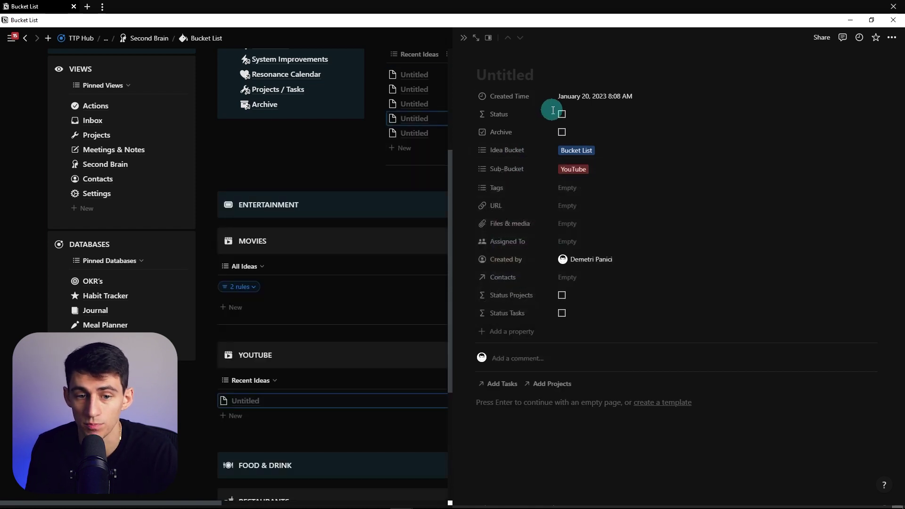
left_click(668, 151)
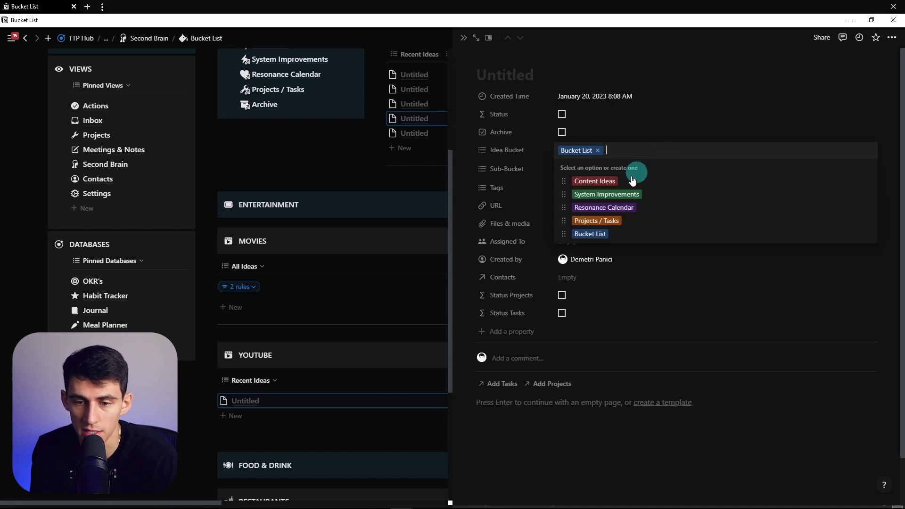
left_click(549, 113)
left_click(562, 71)
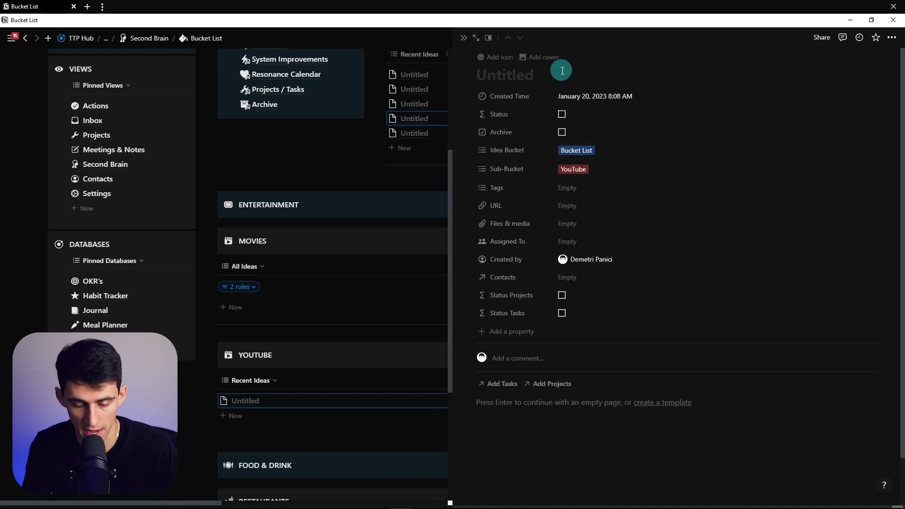
Title the new YOUTUBE entry "Matt D'Avella's New Video".
type("MAt")
key("BackSpace")
key("BackSpace")
type("att D’Avella’s New Video")
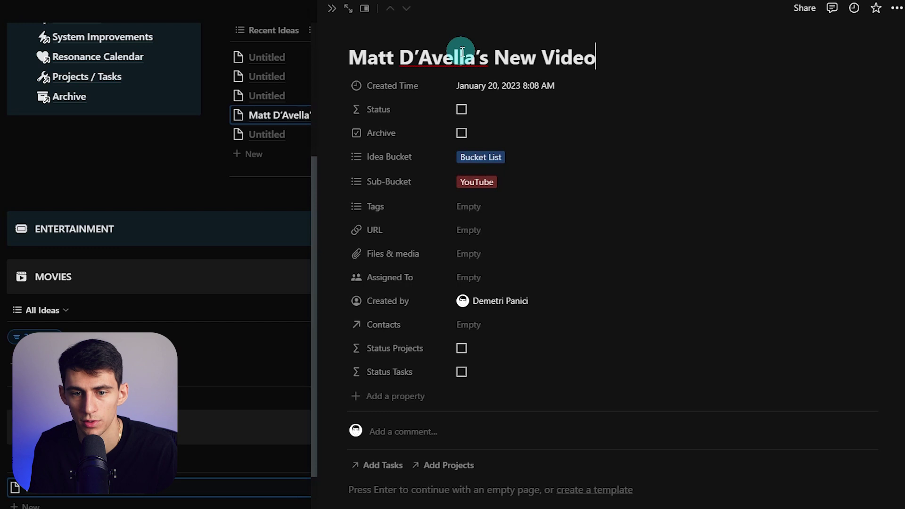
Add Content Ideas to the video entry's Idea Bucket and close its page.
left_click(521, 155)
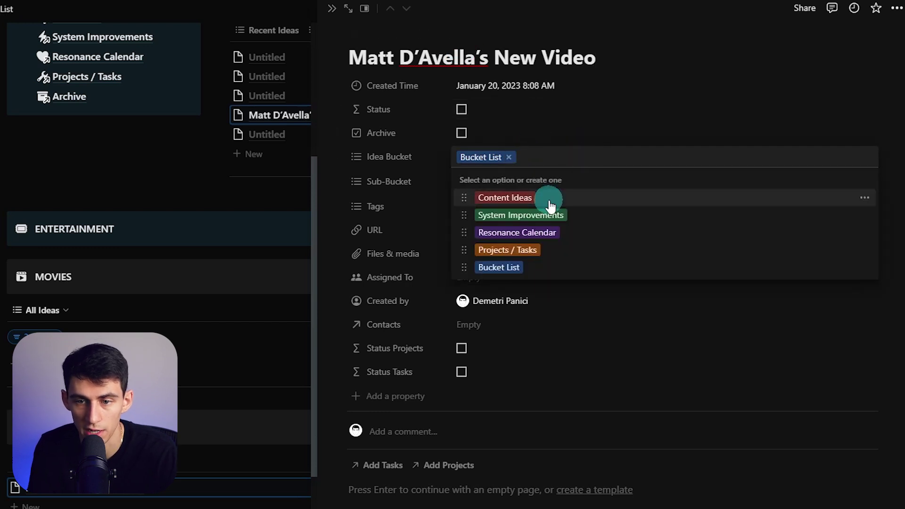
left_click(552, 126)
left_click(331, 8)
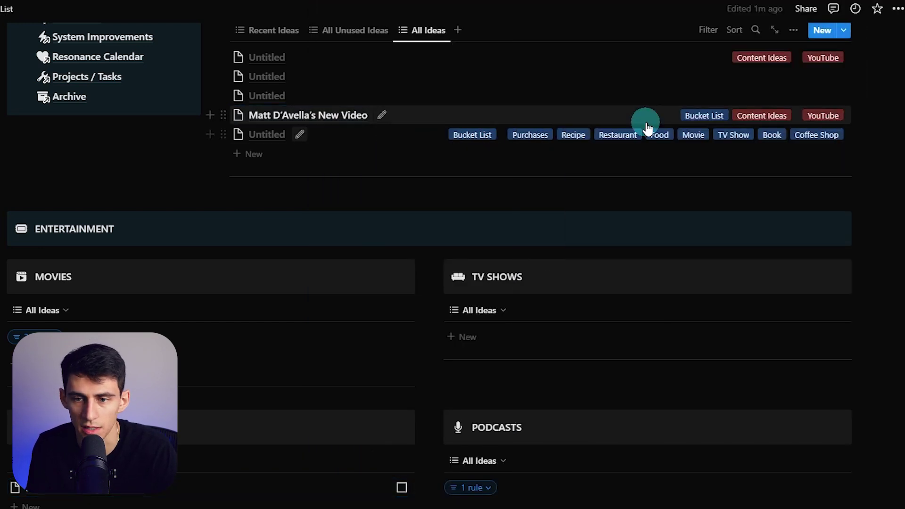
Add a filter rule to the INBOX Recent Ideas view for Idea Bucket containing Bucket List and save it for everyone.
scroll(646, 123, "up", 1)
left_click(704, 92)
left_click(272, 92)
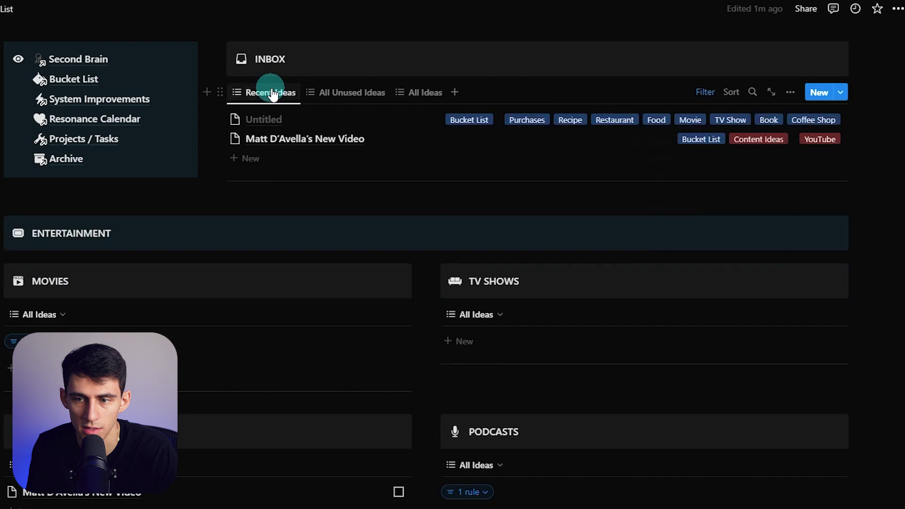
left_click(704, 92)
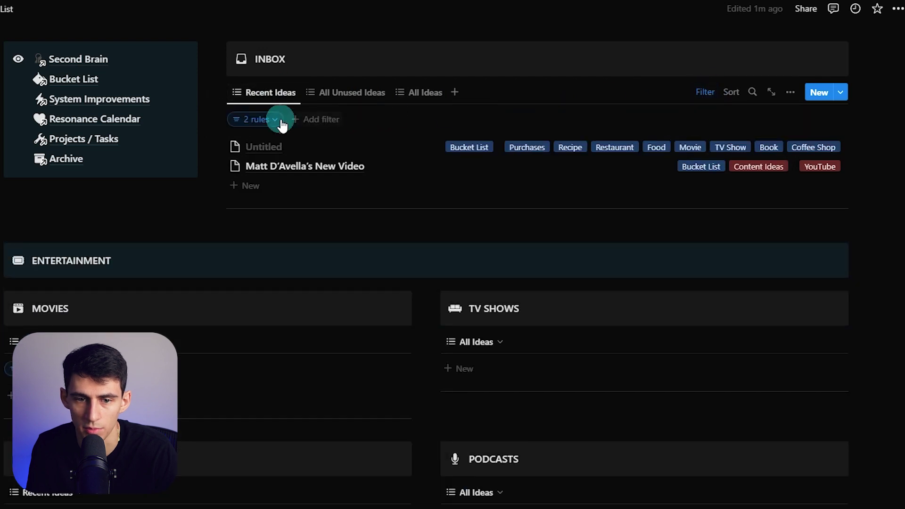
left_click(278, 120)
left_click(173, 197)
left_click(174, 197)
type("idea")
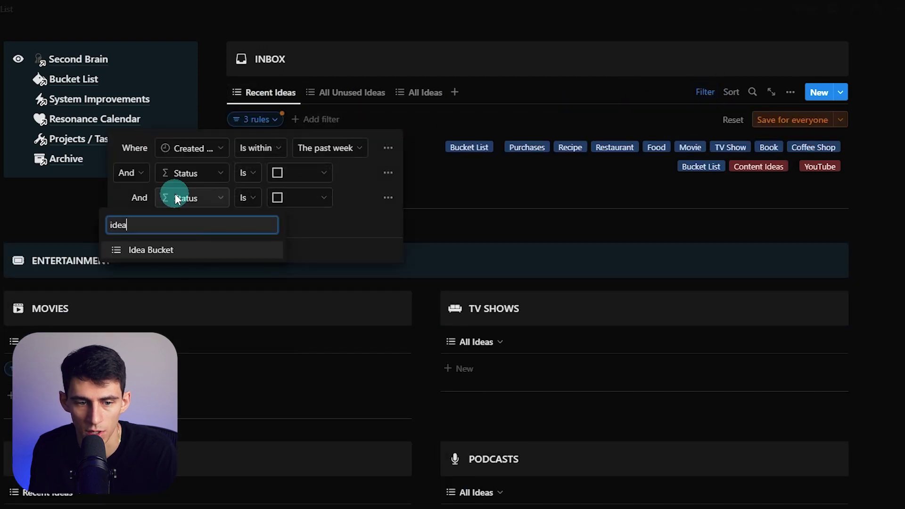
key("Return")
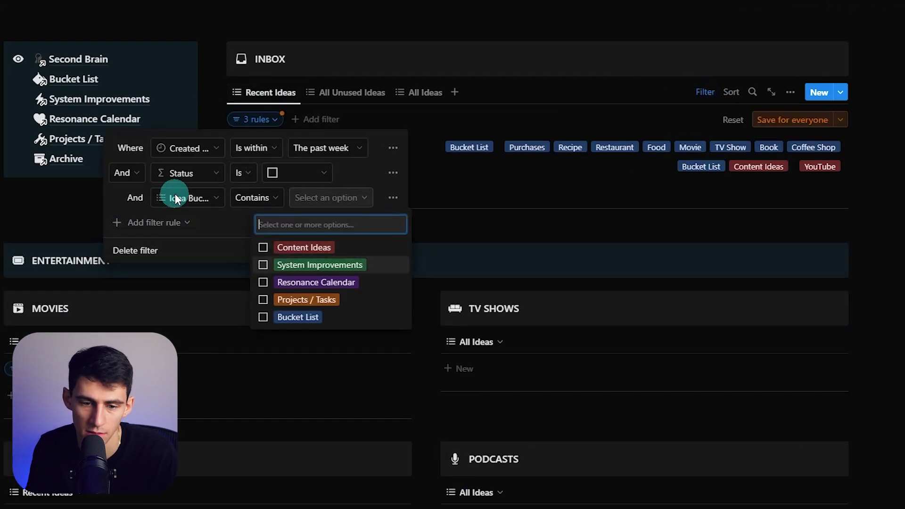
key("Return")
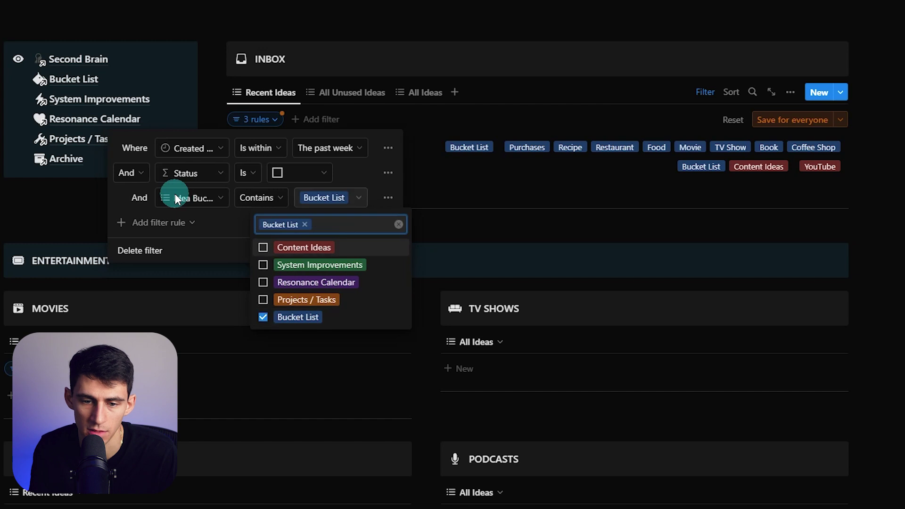
left_click(776, 117)
left_click(804, 121)
left_click(324, 74)
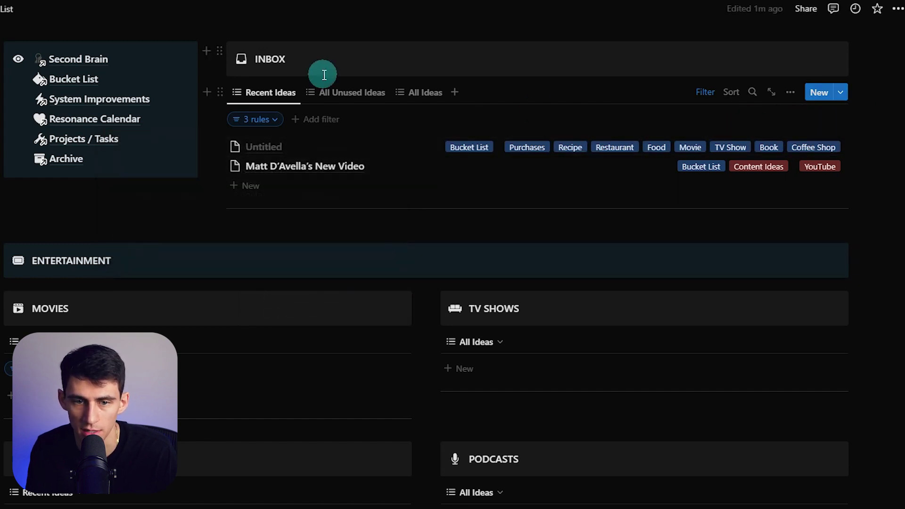
Switch the INBOX to All Unused Ideas and open its filter rules.
left_click(346, 93)
left_click(698, 97)
left_click(254, 119)
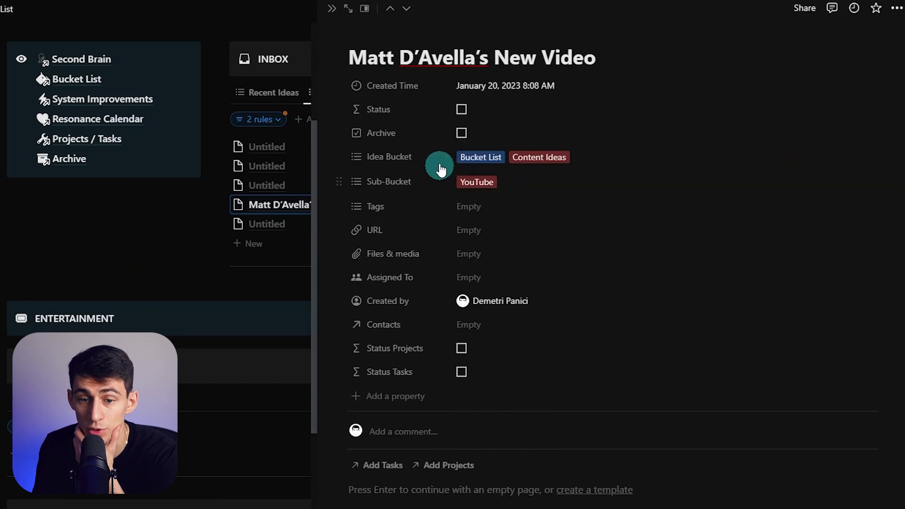
Change the Idea Bucket property's type back to Select on the video entry's page.
left_click(412, 158)
left_click(412, 202)
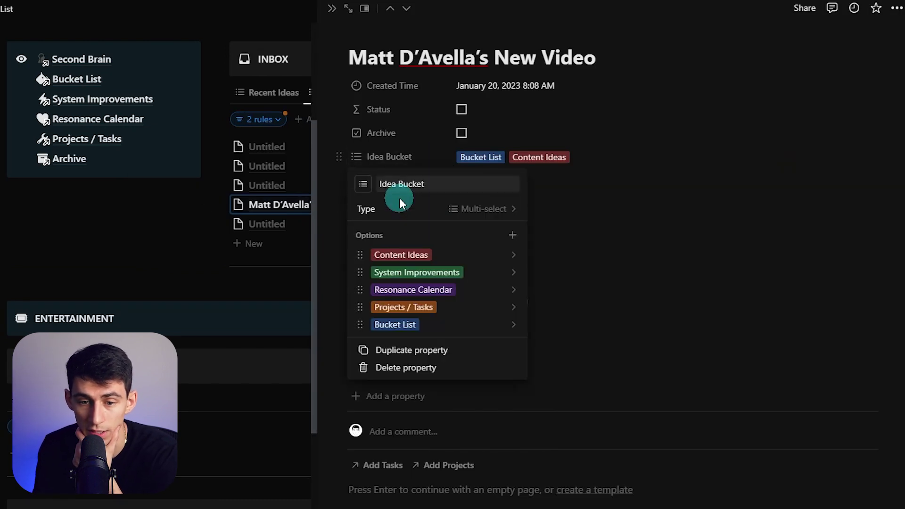
left_click(469, 210)
left_click(383, 264)
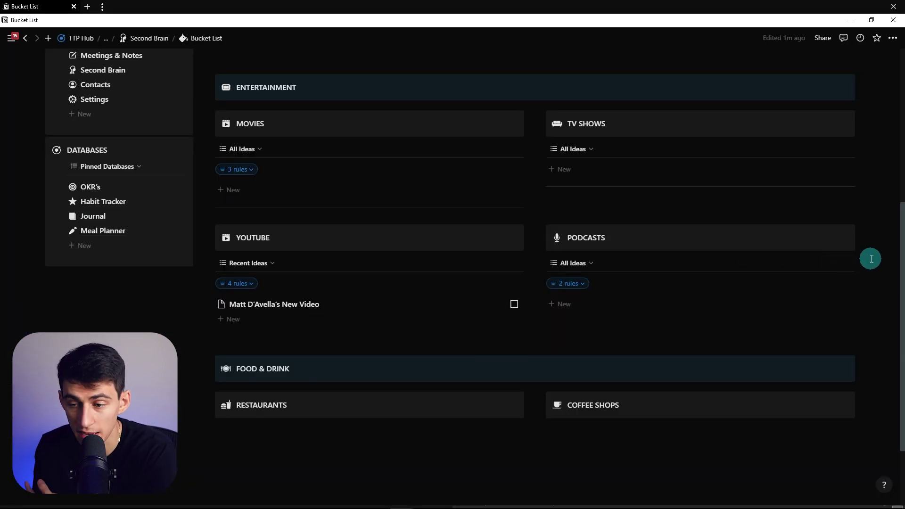
Copy the YOUTUBE and PODCASTS views into FOOD & DRINK, placing one under RESTAURANTS and one under COFFEE SHOPS.
left_click_drag(870, 258, 232, 318)
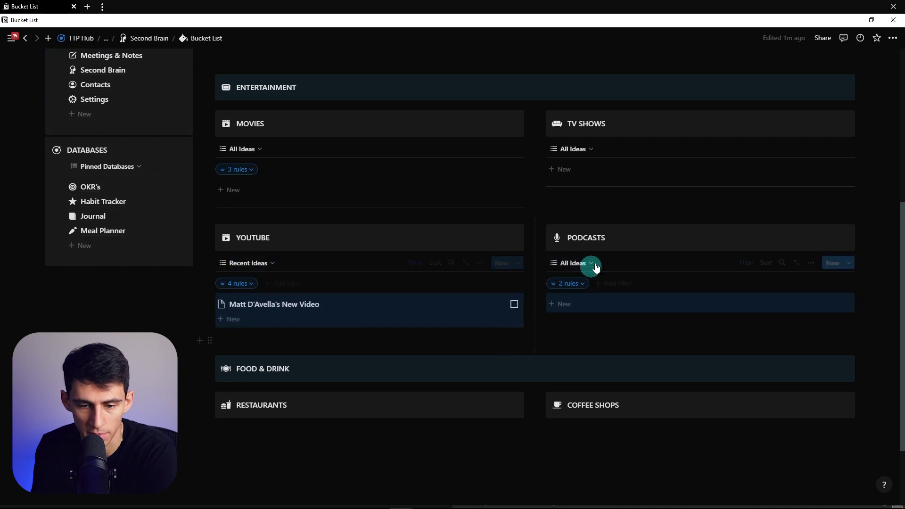
left_click_drag(474, 450, 424, 417)
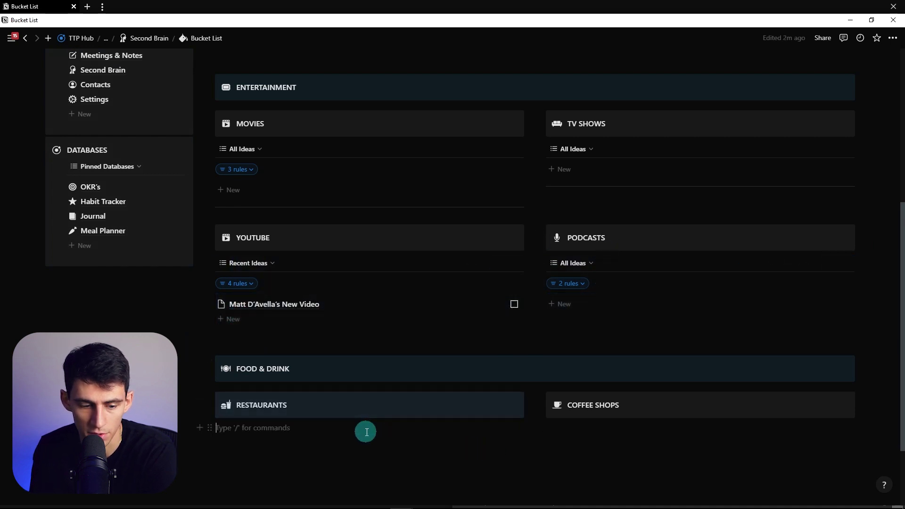
key("ctrl+v")
scroll(499, 418, "down", 1)
left_click_drag(229, 385, 603, 375)
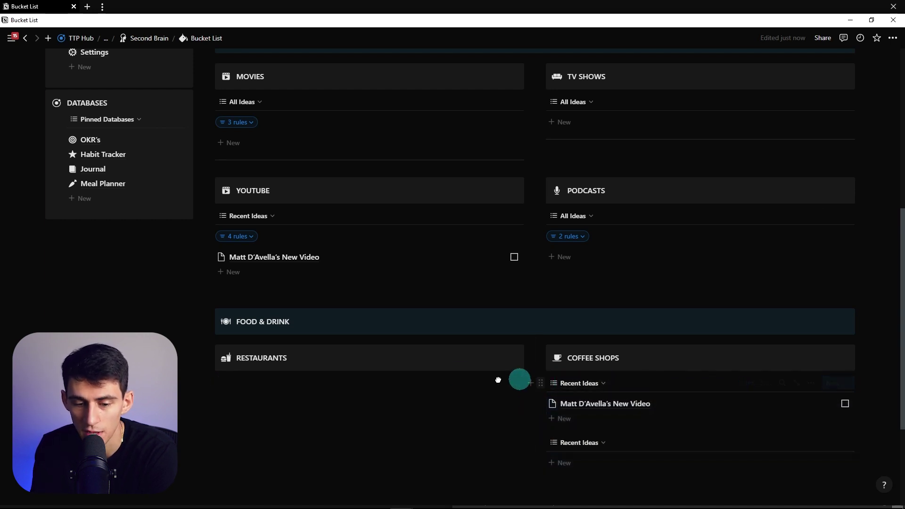
left_click_drag(497, 380, 402, 384)
scroll(367, 377, "down", 1)
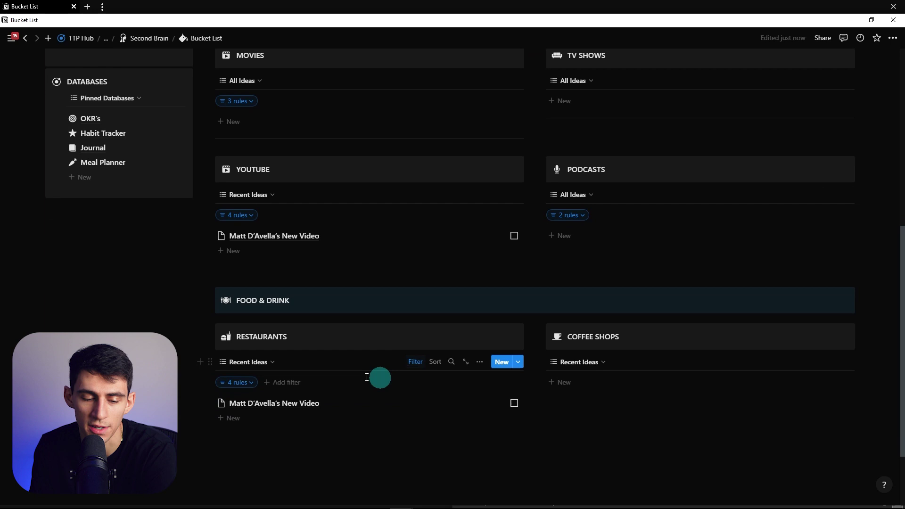
Filter the RESTAURANTS Recent Ideas view to Sub-Bucket Interests and Tags containing Restaurant, and save it for everyone.
left_click(238, 356)
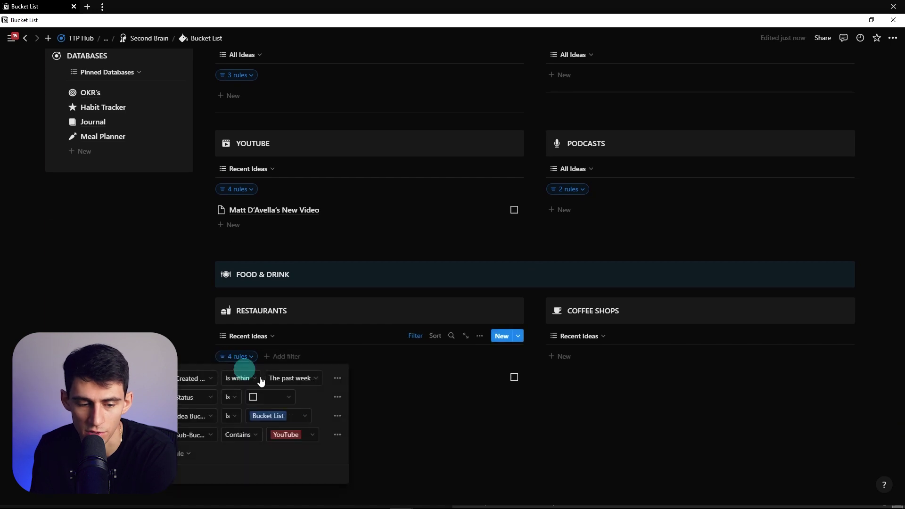
left_click(293, 434)
left_click(292, 330)
left_click(181, 415)
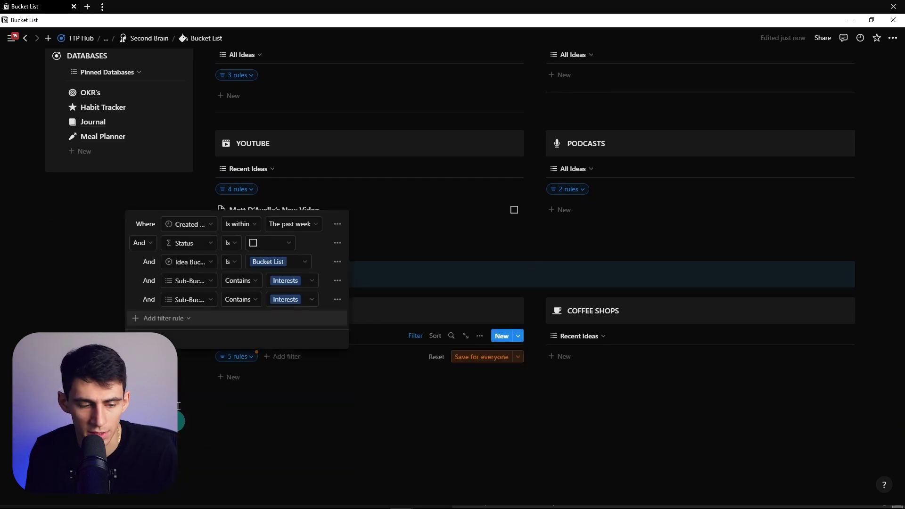
left_click(185, 301)
type("tag")
left_click(182, 283)
left_click(292, 300)
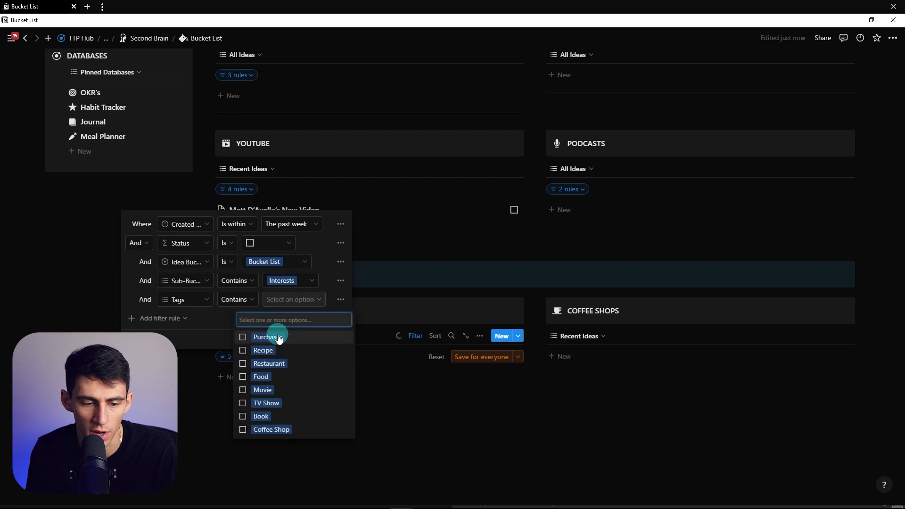
left_click(269, 363)
left_click(489, 356)
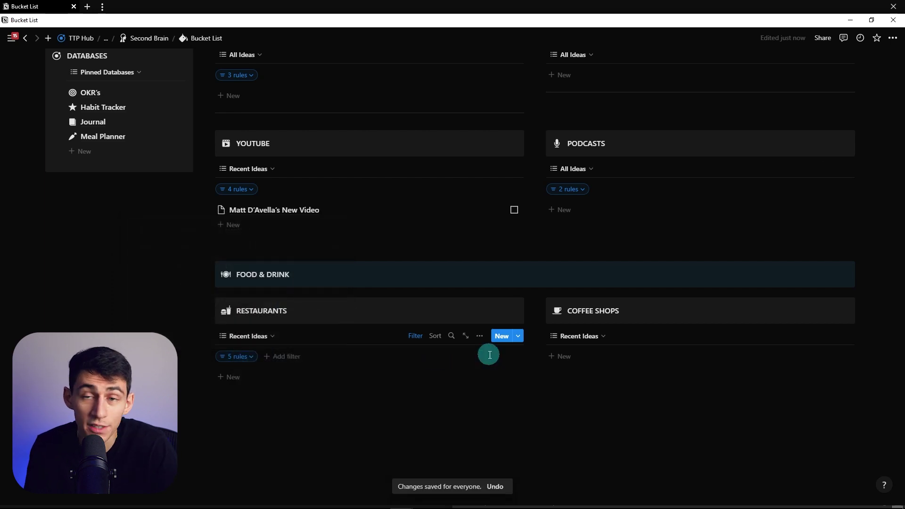
Switch RESTAURANTS to All Unused Ideas and set its Sub-Bucket filter to Interests.
left_click(248, 336)
left_click(254, 383)
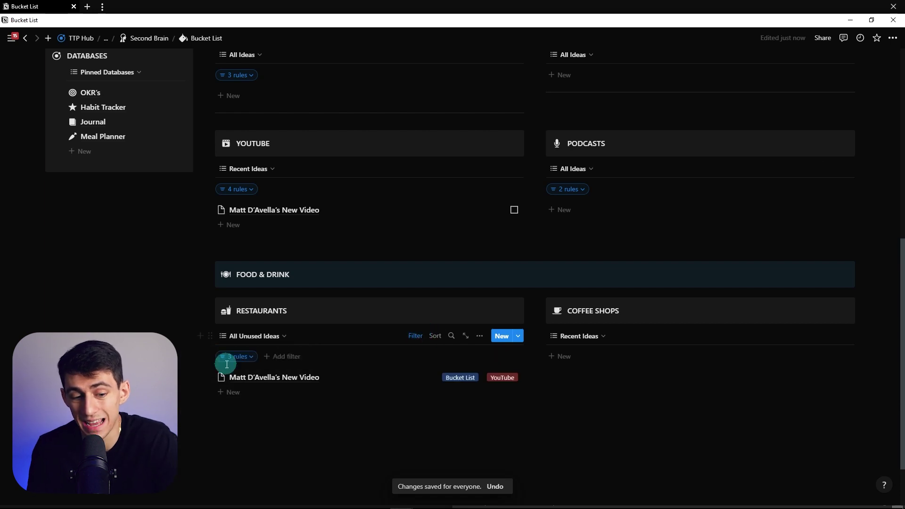
left_click(238, 357)
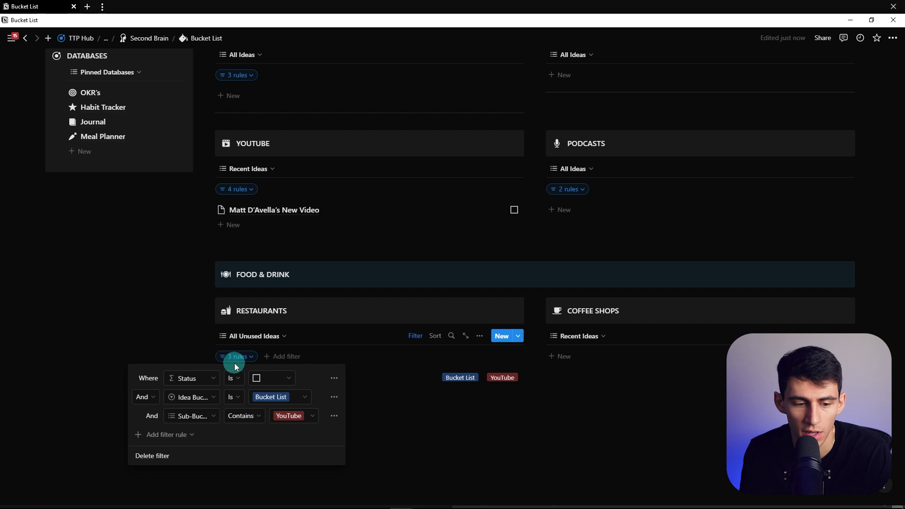
left_click(290, 427)
left_click(272, 263)
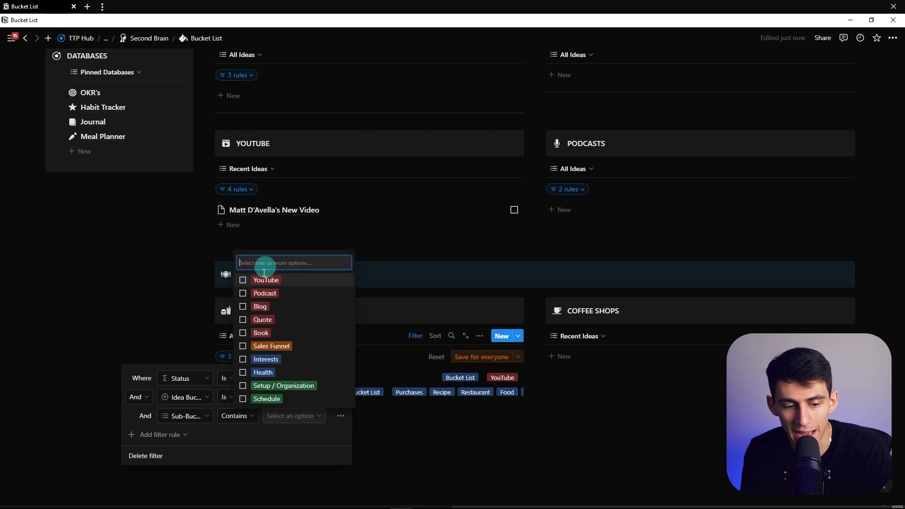
left_click(283, 358)
left_click(370, 299)
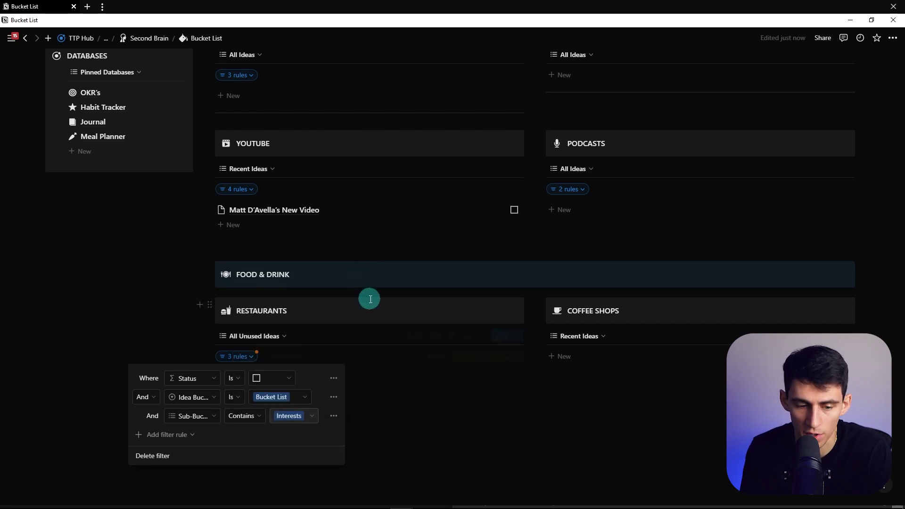
Add a filter rule for Tags containing Restaurant to the RESTAURANTS All Unused Ideas view.
left_click(174, 435)
left_click(178, 450)
left_click(183, 435)
type("ta")
left_click(160, 404)
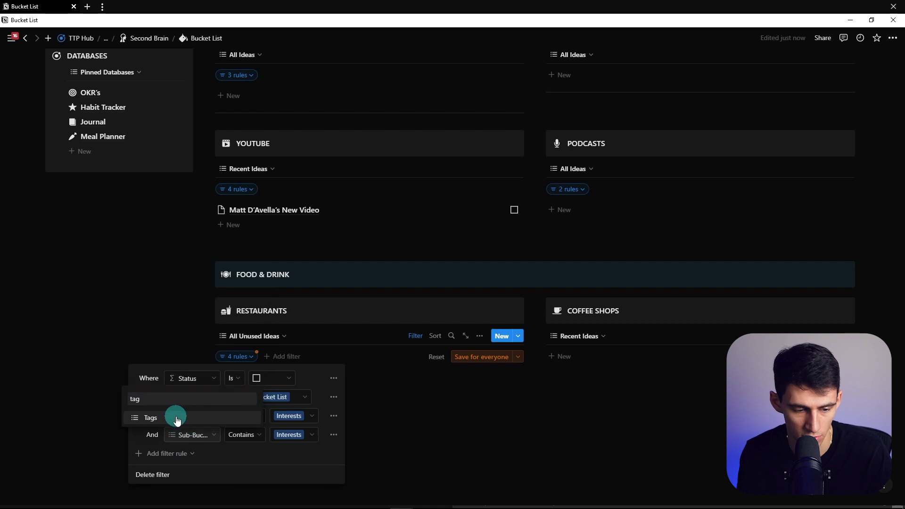
left_click(290, 434)
left_click(269, 351)
key("Escape")
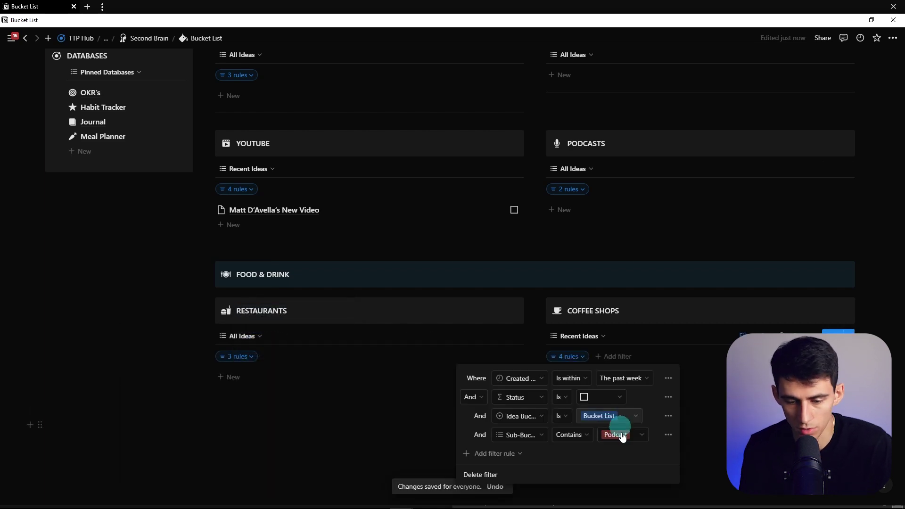
Set the COFFEE SHOPS Sub-Bucket filter to Interests and remove the Status rule from its All Ideas view.
left_click(608, 432)
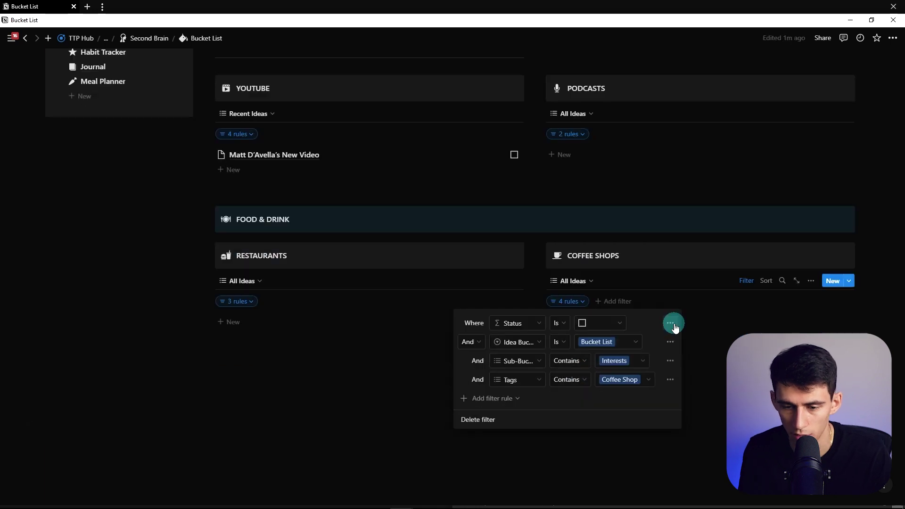
left_click(674, 327)
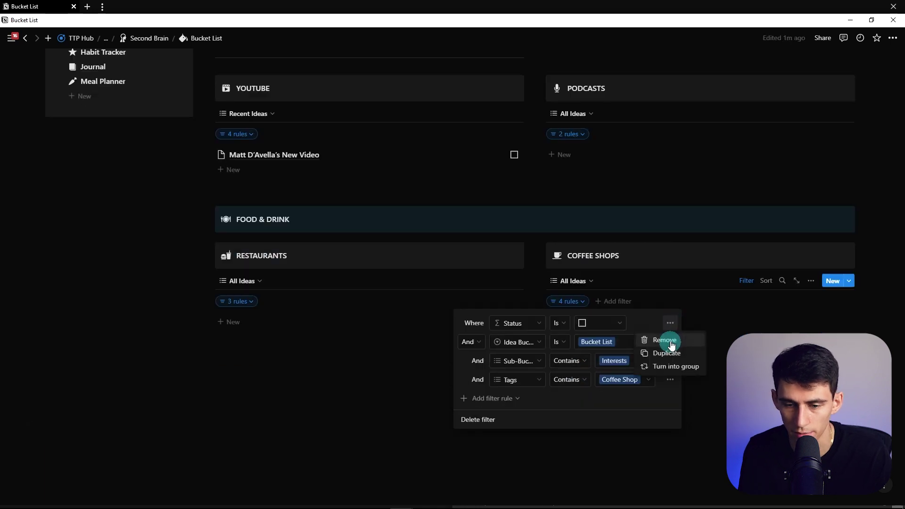
left_click(668, 343)
Add a blank entry to the COFFEE SHOPS All Ideas view.
left_click(608, 323)
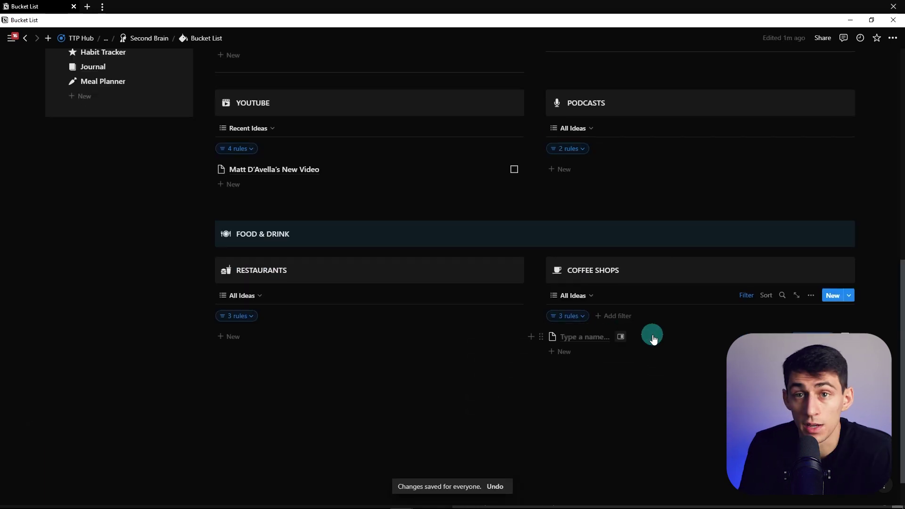
scroll(666, 339, "down", 1)
scroll(666, 340, "up", 2)
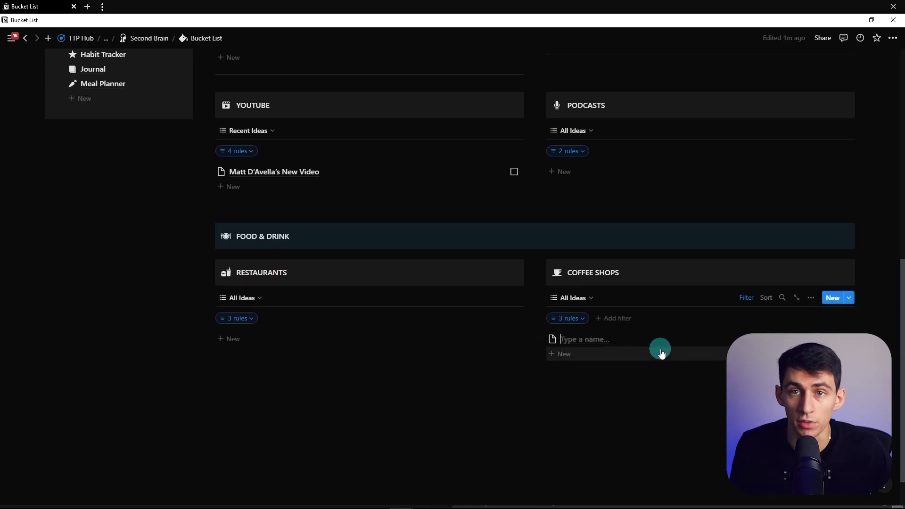
scroll(641, 346, "up", 3)
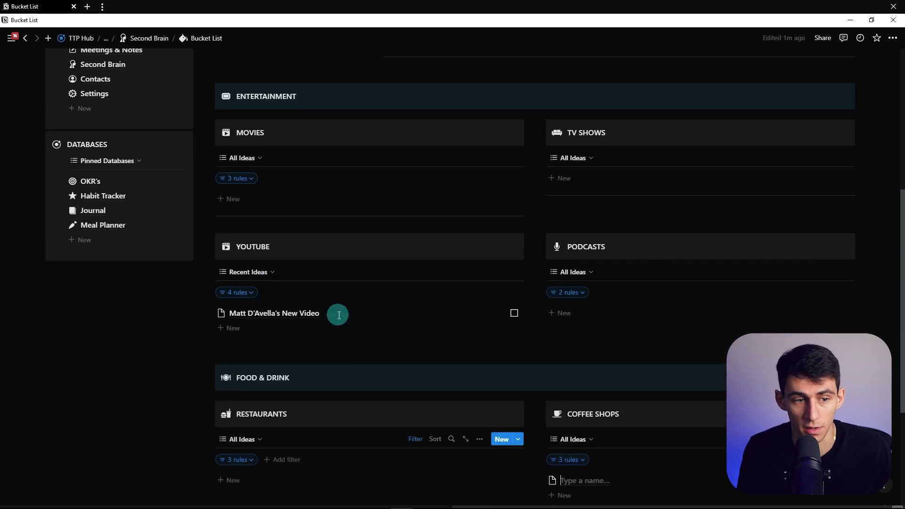
Open the existing Bucket List page of the other Second Brain and expand its MOVIES and TV SHOWS toggles to review their entries.
left_click(76, 39)
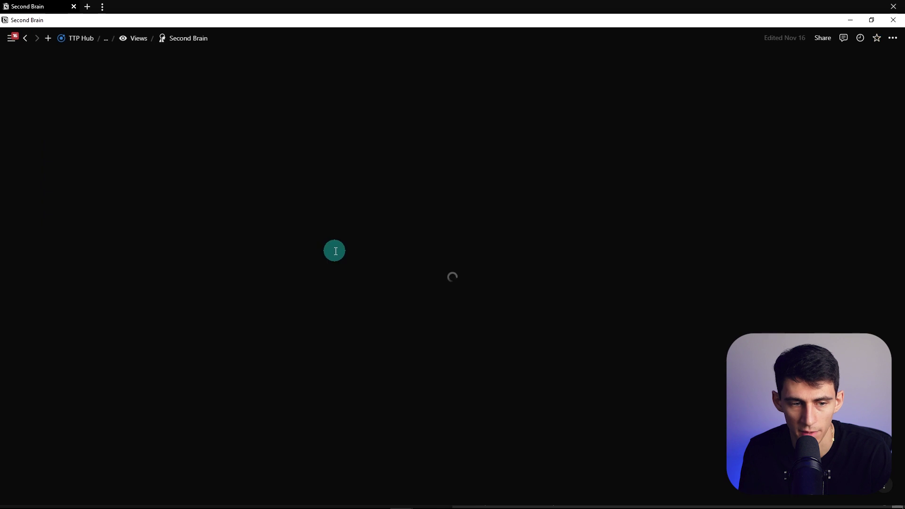
left_click(365, 295)
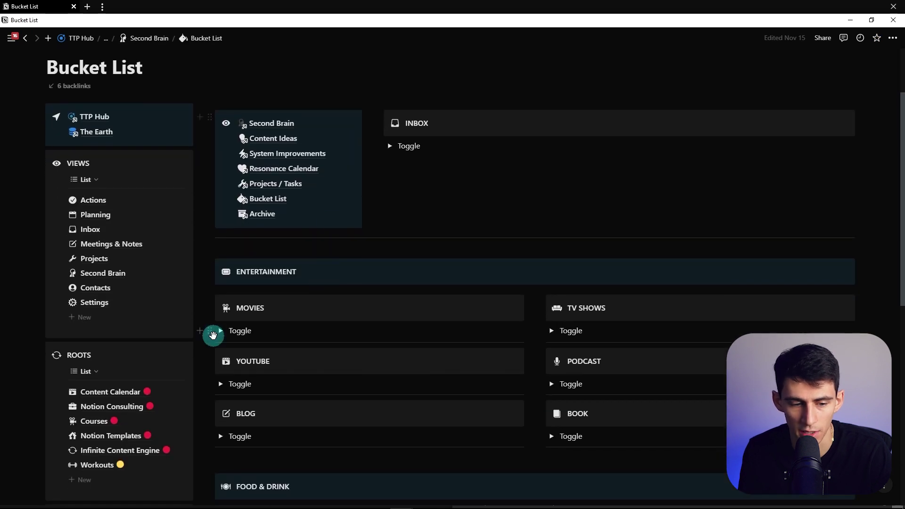
left_click(219, 329)
scroll(518, 254, "down", 1)
left_click(549, 283)
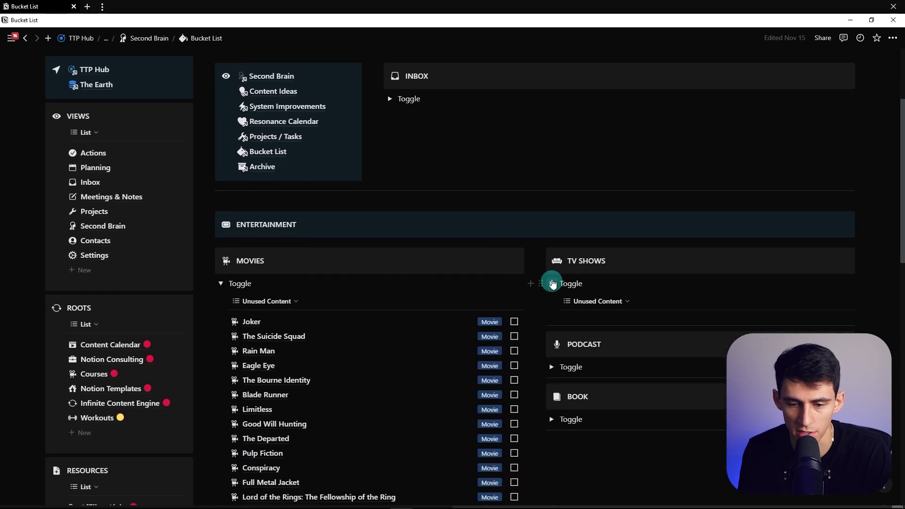
scroll(549, 259, "down", 2)
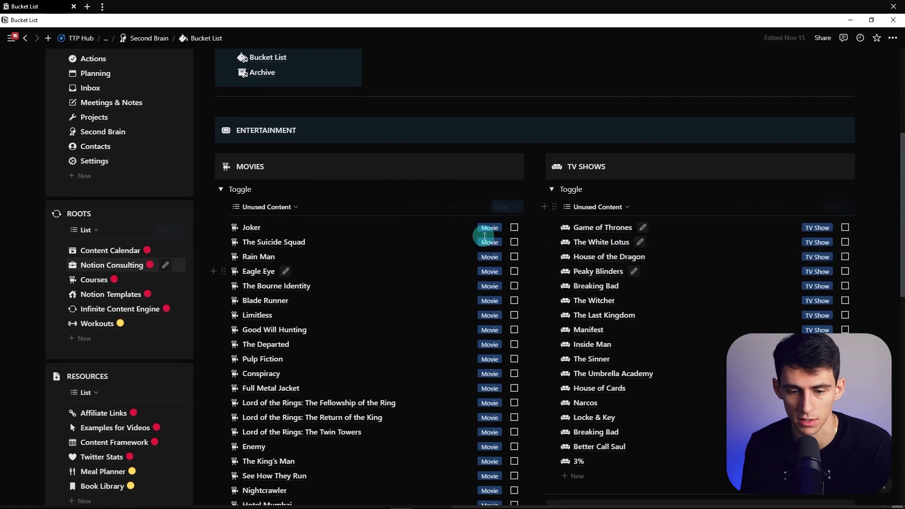
Look through the MOVIES list and open the Joker entry to examine its page.
scroll(475, 229, "down", 4)
scroll(482, 215, "up", 5)
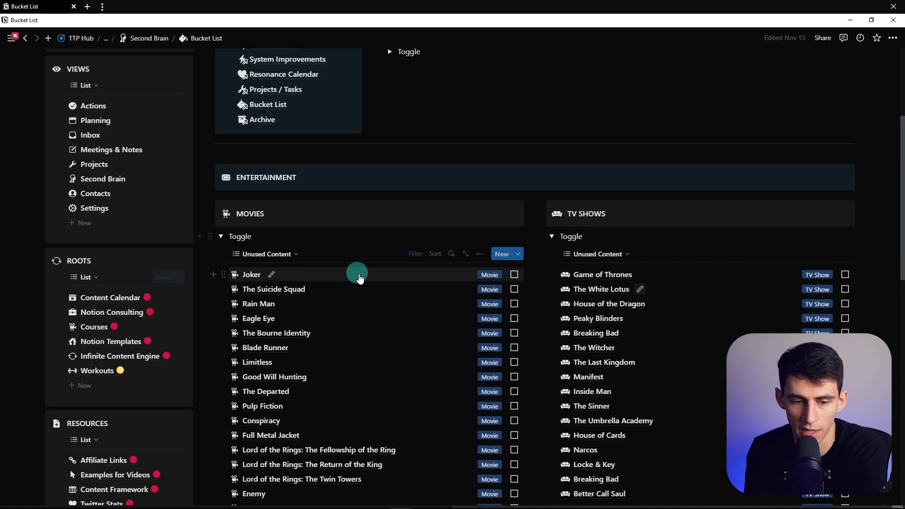
left_click(361, 278)
left_click(544, 433)
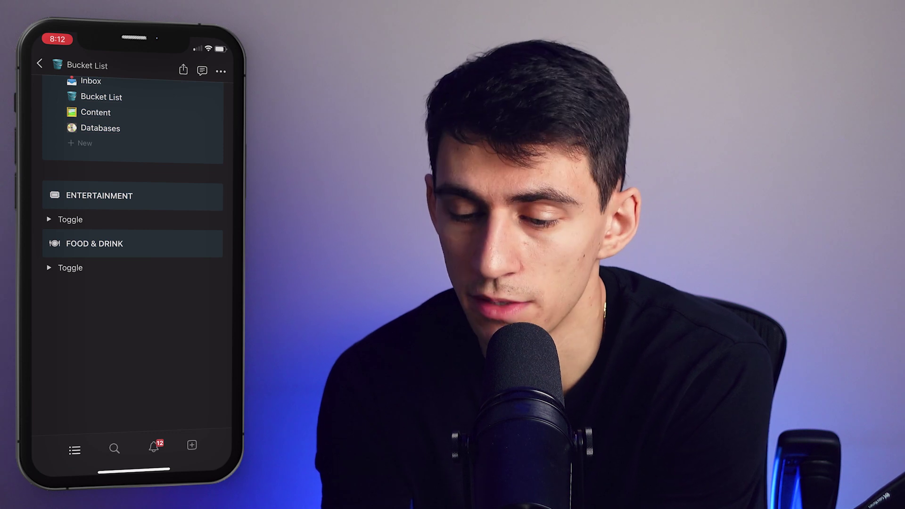
On the mobile Bucket List page, expand the ENTERTAINMENT and TV SHOWS toggles and review the Unused Content entries.
left_click(49, 219)
scroll(132, 254, "down", 2)
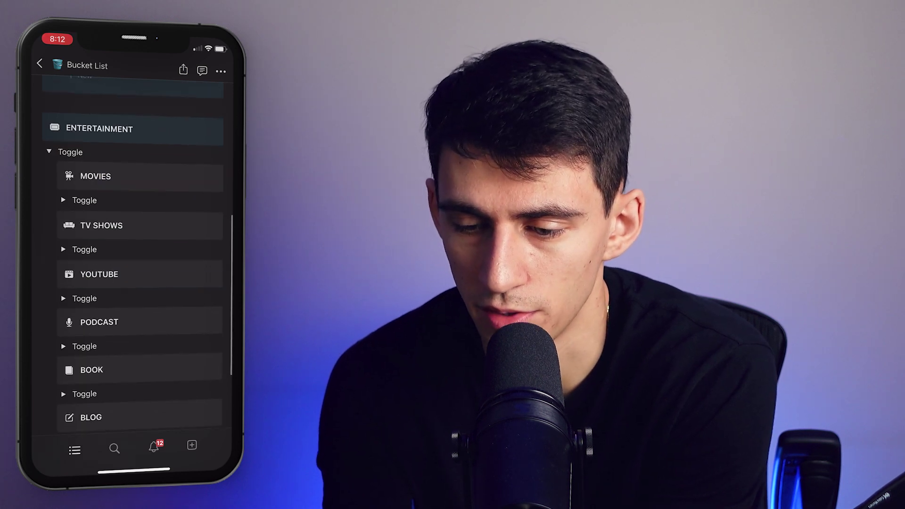
left_click(63, 249)
scroll(132, 255, "down", 3)
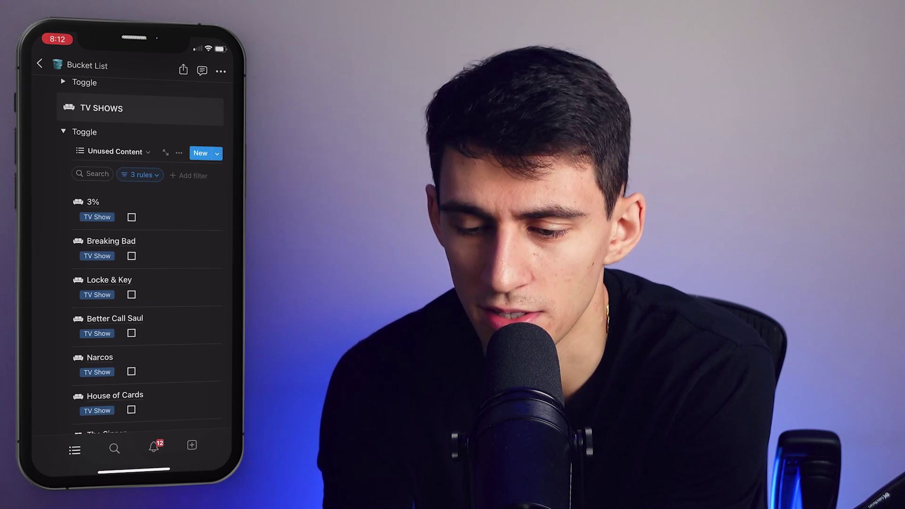
scroll(141, 259, "down", 3)
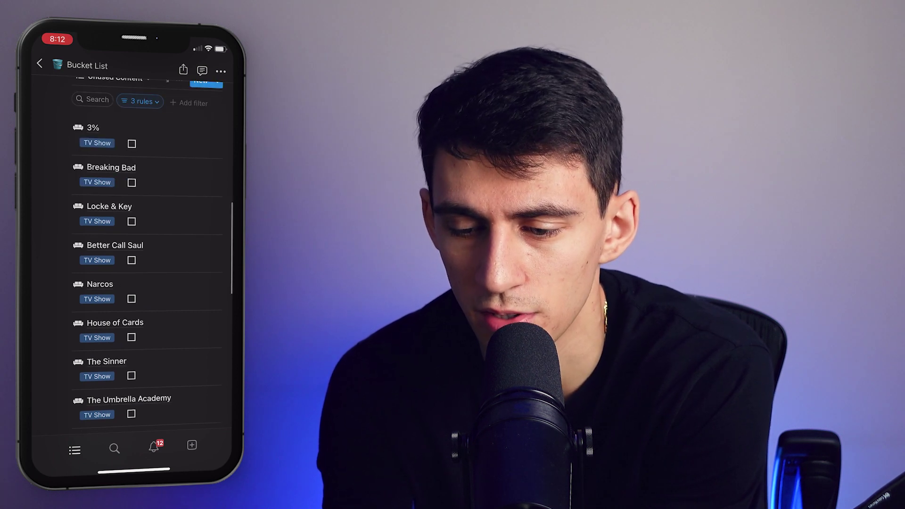
Open the Breaking Bad entry and examine its properties and the TV Show Info section in the page body.
left_click(111, 168)
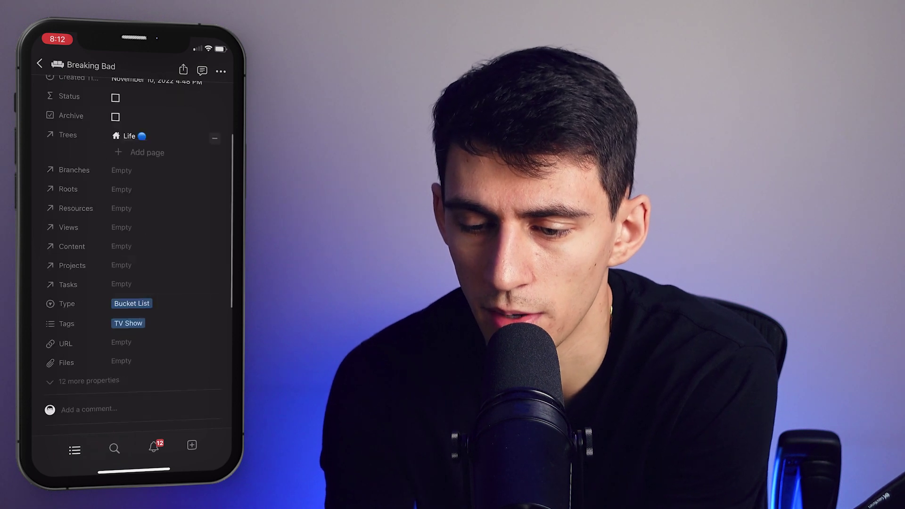
scroll(132, 236, "down", 5)
scroll(132, 236, "down", 3)
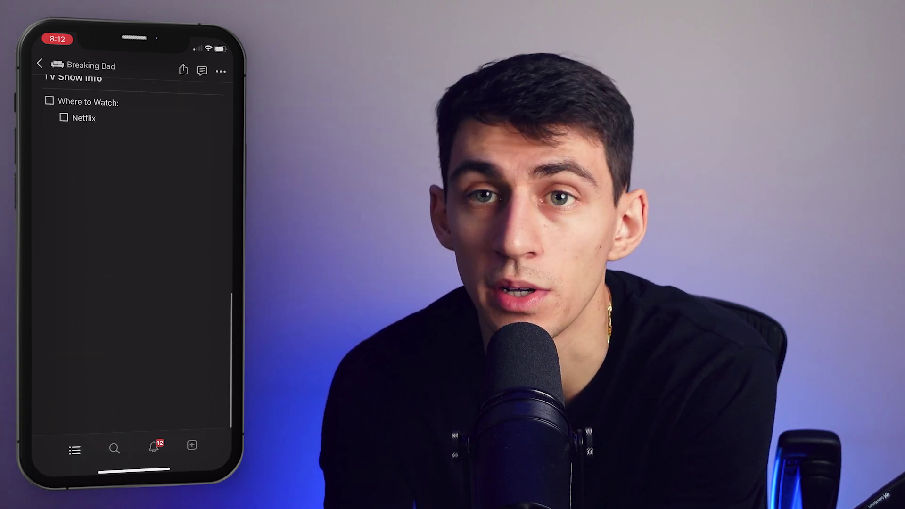